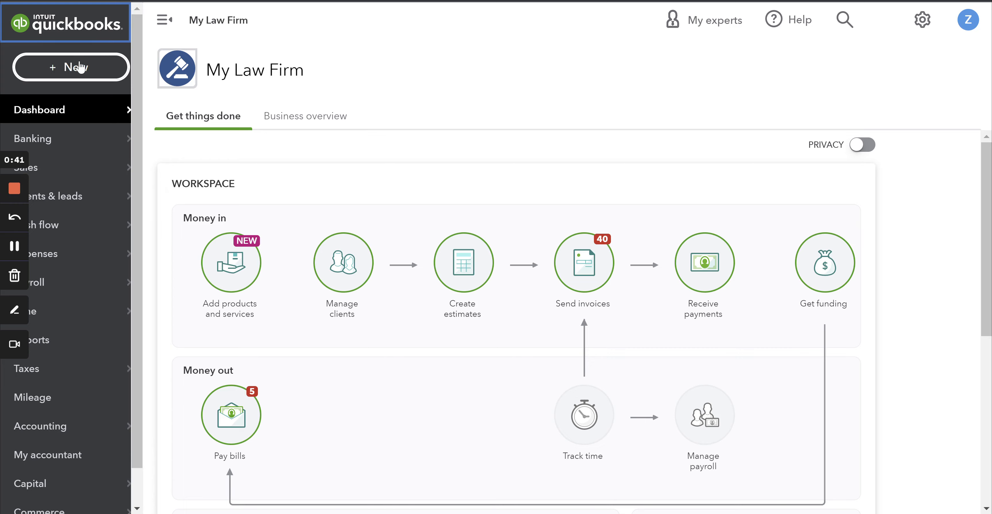
Step: Start a bank deposit, select the estate planning client as payer on line 1, and compare the ID with the Filevine project
{"action": "left_click", "coordinate": [79, 67]}
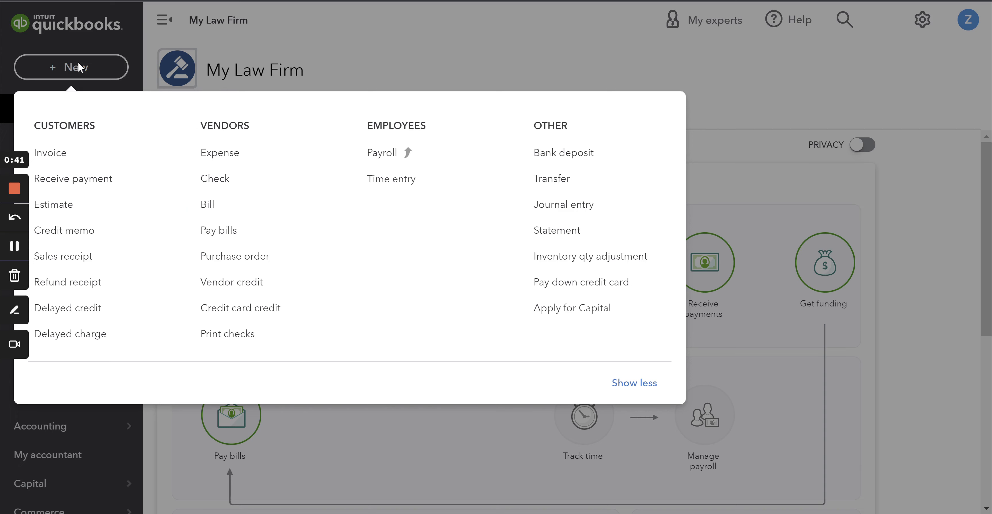
{"action": "left_click", "coordinate": [550, 153]}
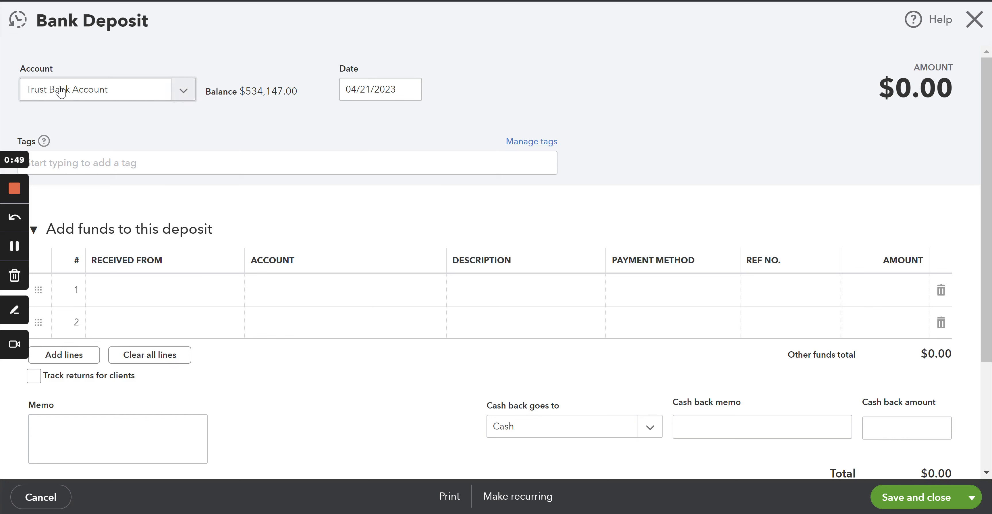
{"action": "left_click", "coordinate": [177, 303]}
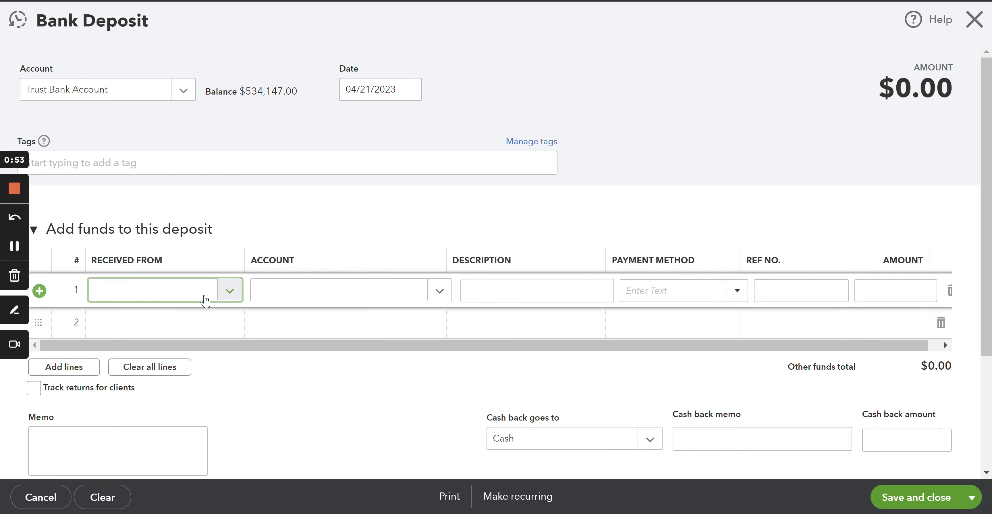
{"action": "type", "text": "appl"}
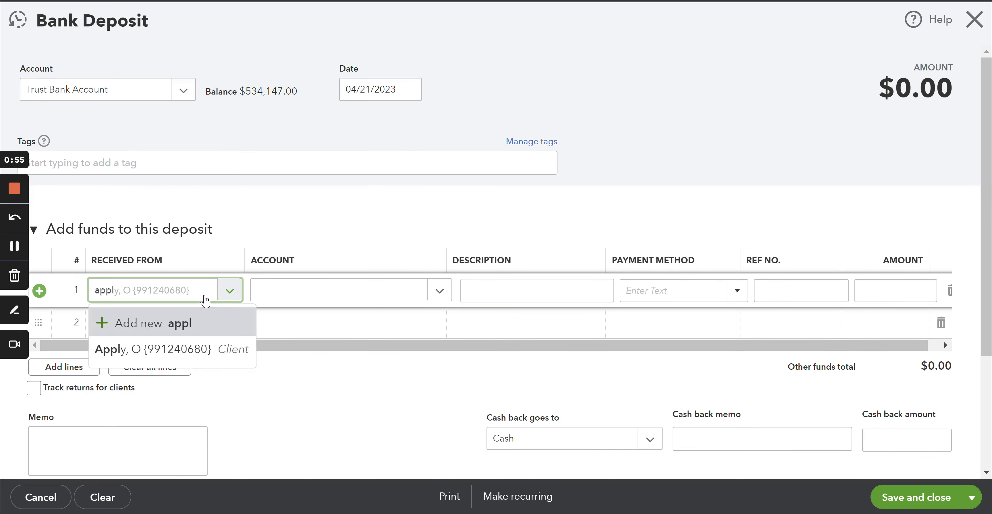
{"action": "left_click", "coordinate": [211, 346]}
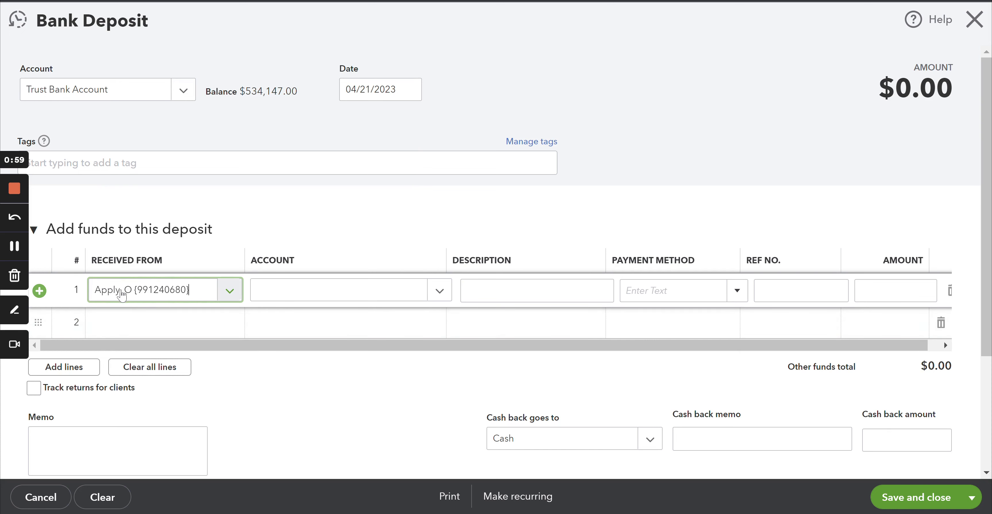
{"action": "key", "text": "ctrl+Tab"}
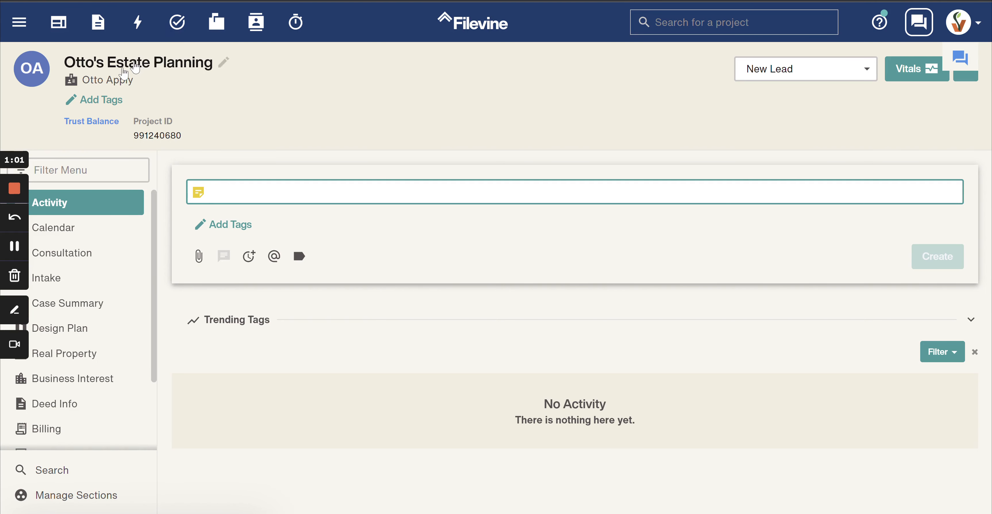
{"action": "key", "text": "ctrl+shift+Tab"}
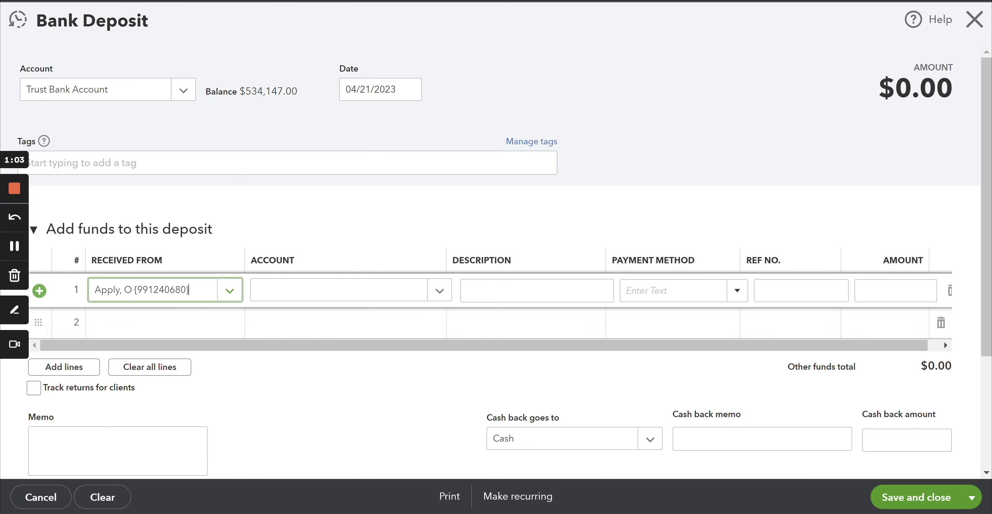
Step: Set the first deposit line's account to Trust Settlement and its description to "Retainer Deposit"
{"action": "left_click", "coordinate": [313, 301]}
{"action": "type", "text": "tru"}
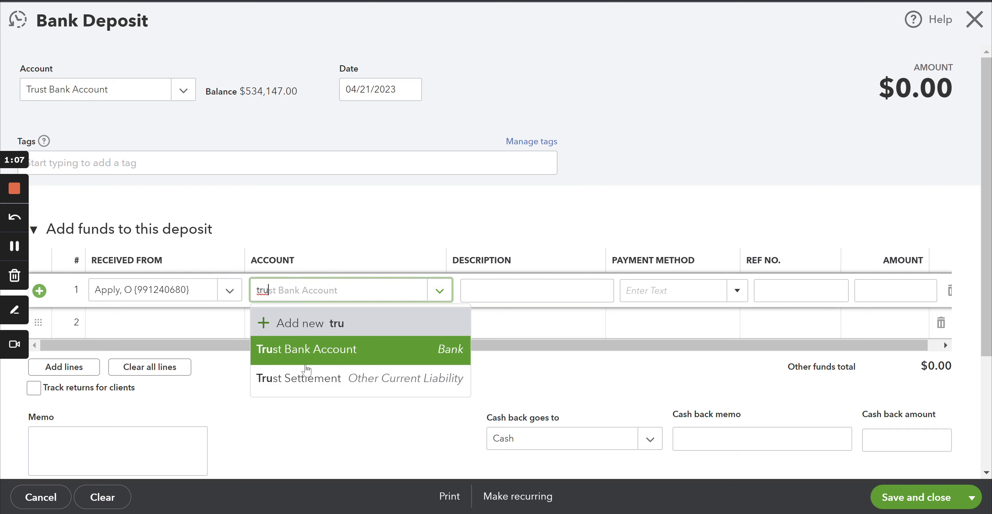
{"action": "left_click", "coordinate": [306, 378]}
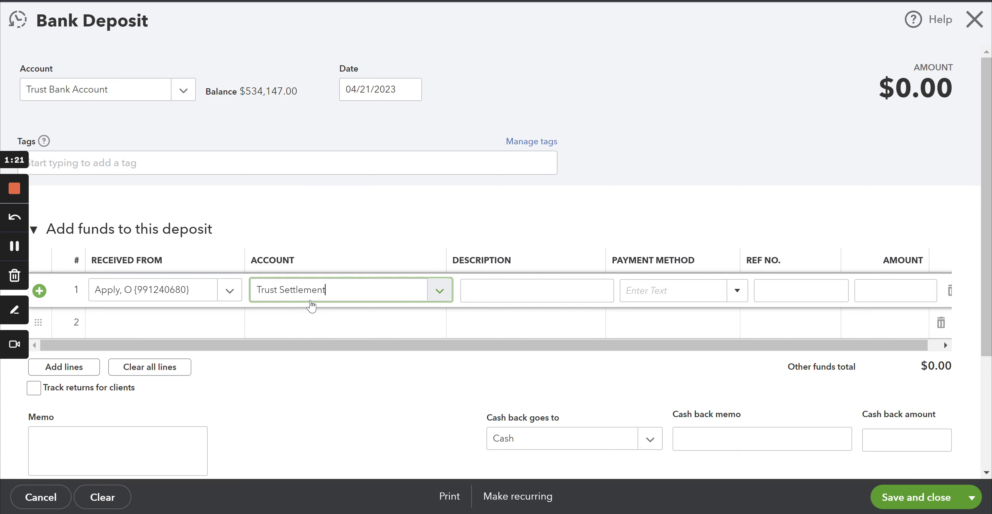
{"action": "key", "text": "Tab"}
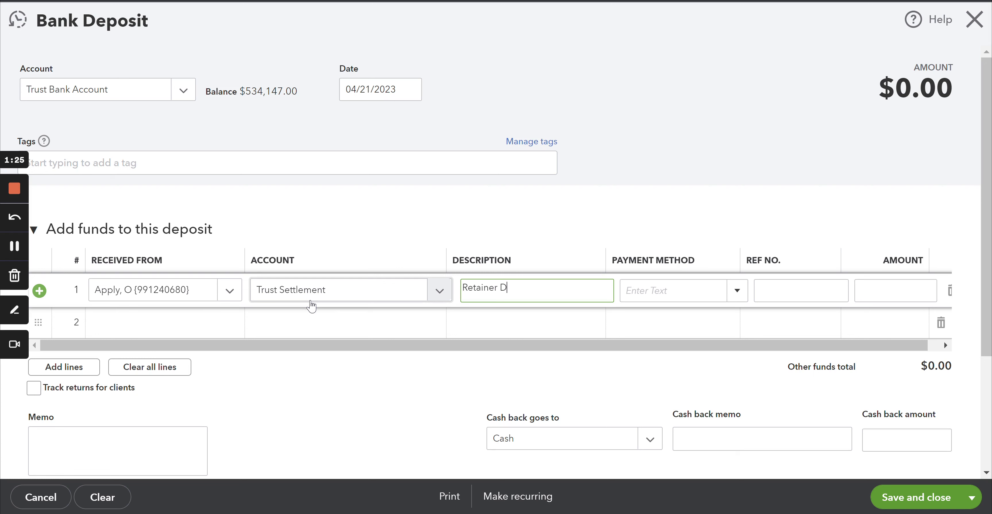
{"action": "type", "text": "Retainer Deposit"}
{"action": "key", "text": "Tab"}
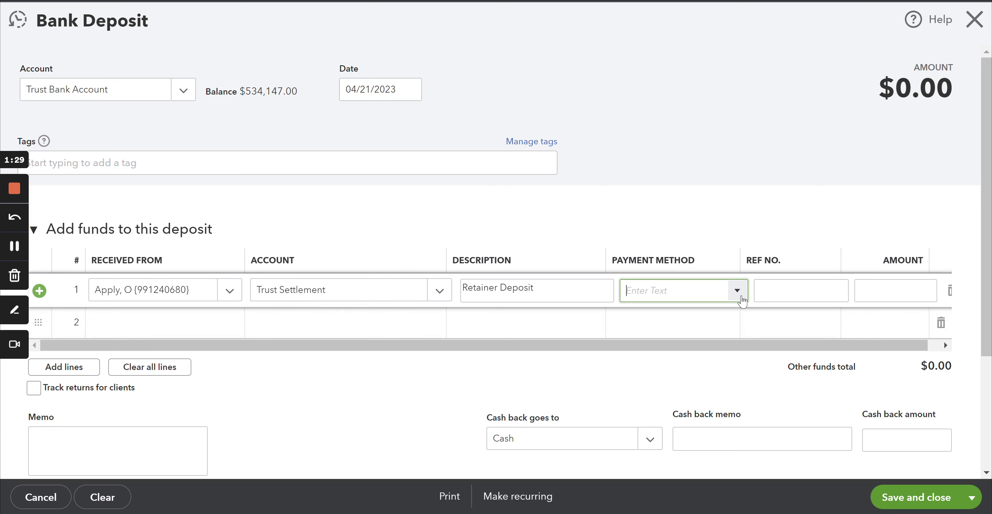
Step: Complete the deposit line with payment method Check, reference number 120342 and amount 1000, and save the deposit
{"action": "left_click", "coordinate": [705, 290]}
{"action": "left_click", "coordinate": [698, 362]}
{"action": "key", "text": "Tab"}
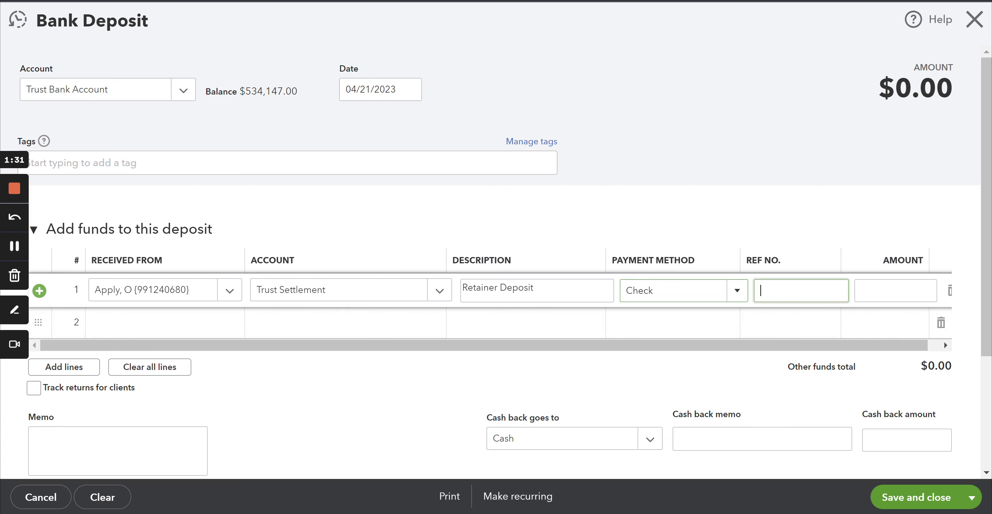
{"action": "type", "text": "120342"}
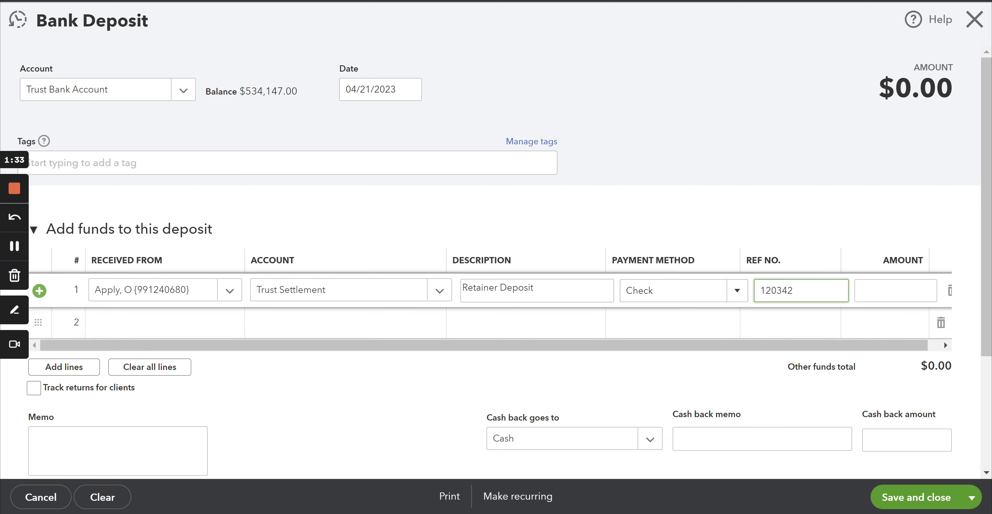
{"action": "left_click", "coordinate": [882, 304]}
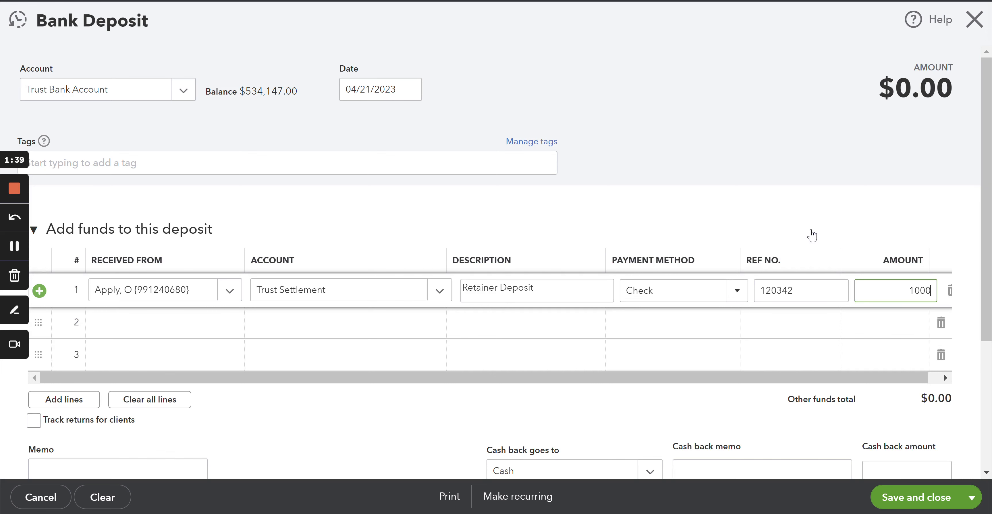
{"action": "left_click", "coordinate": [902, 499]}
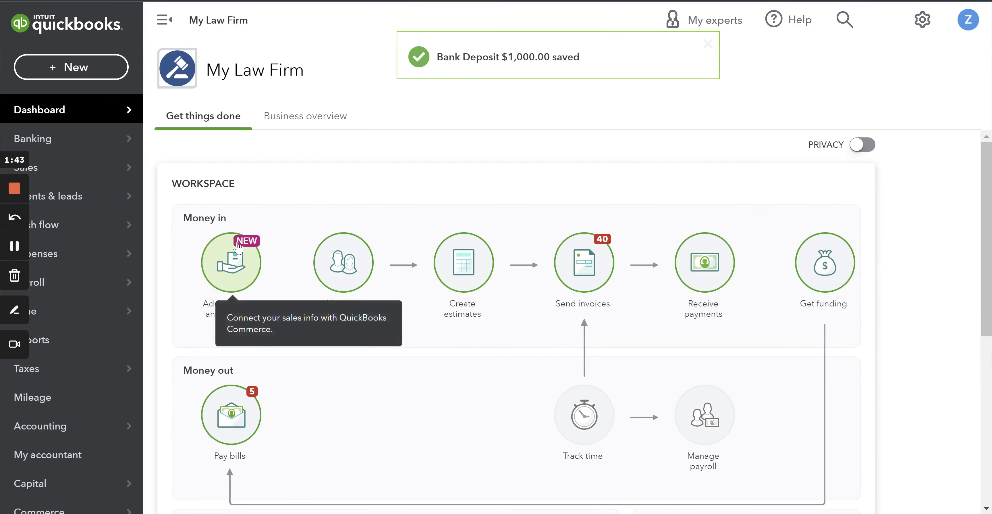
Step: Open the Trust Settlement by Client custom report and check the client's retainer deposit and trust total
{"action": "left_click", "coordinate": [74, 345]}
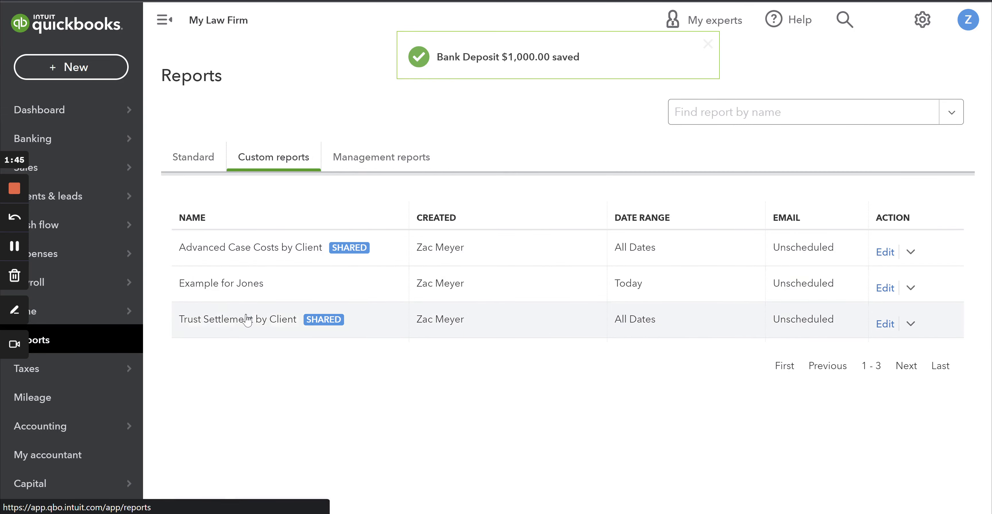
{"action": "left_click", "coordinate": [238, 322]}
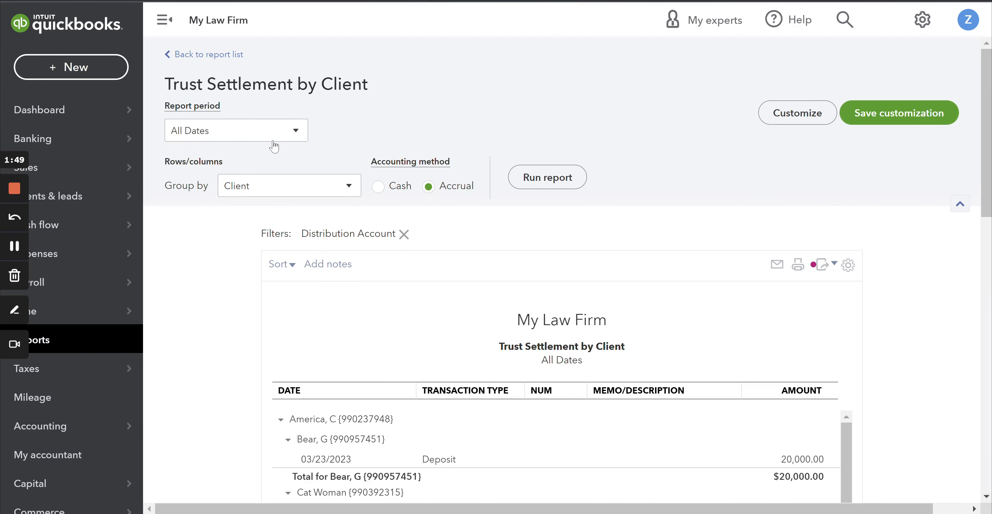
{"action": "scroll", "coordinate": [234, 344], "scroll_direction": "down", "scroll_amount": 5}
{"action": "scroll", "coordinate": [231, 340], "scroll_direction": "down", "scroll_amount": 1}
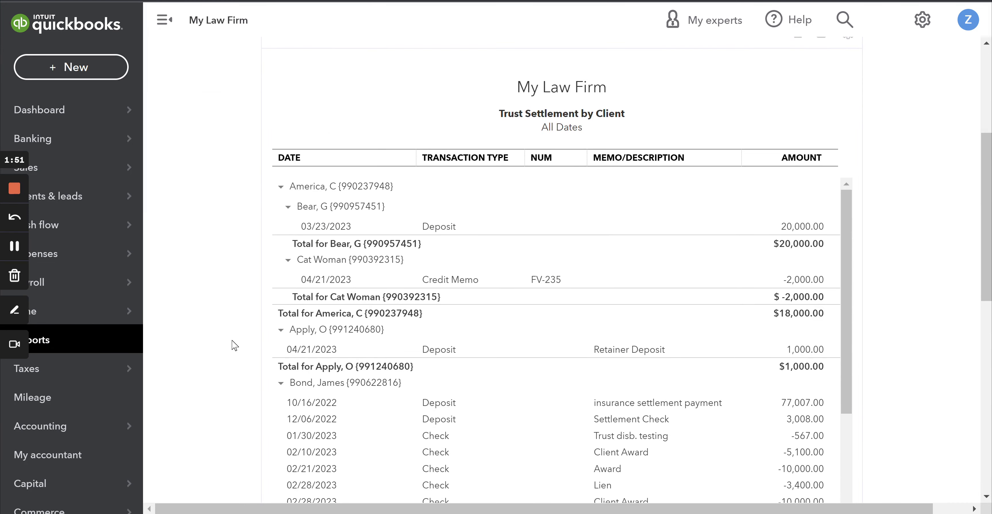
{"action": "left_click_drag", "start_coordinate": [290, 329], "coordinate": [825, 344]}
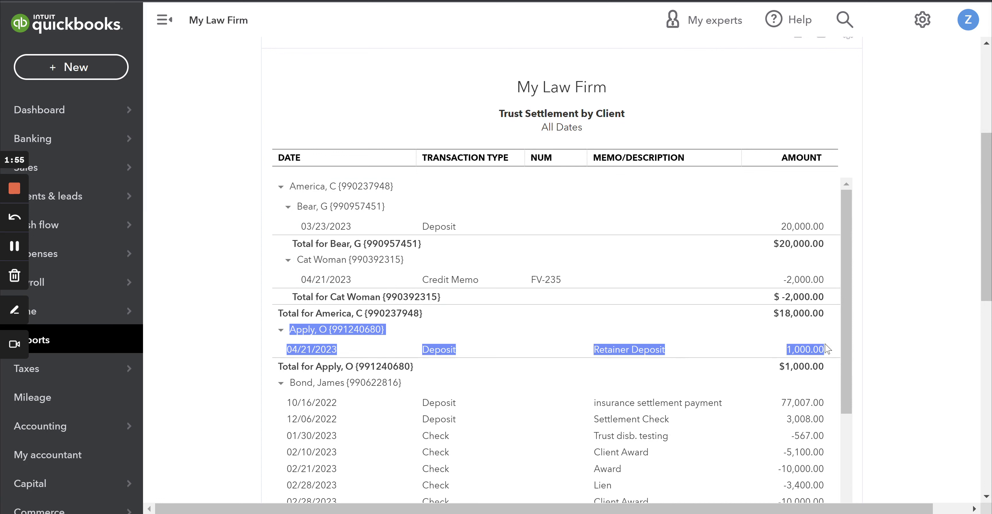
{"action": "left_click", "coordinate": [888, 350]}
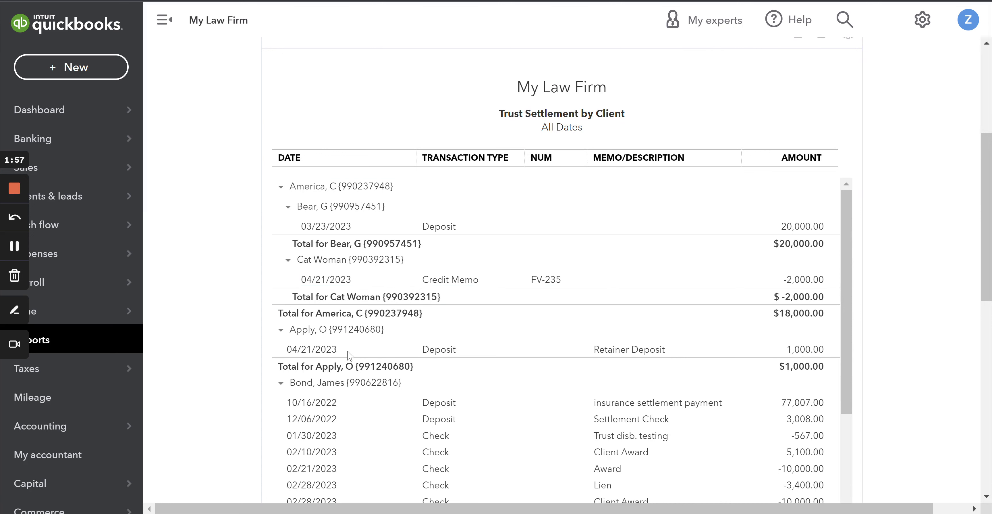
{"action": "left_click_drag", "start_coordinate": [778, 365], "coordinate": [834, 372]}
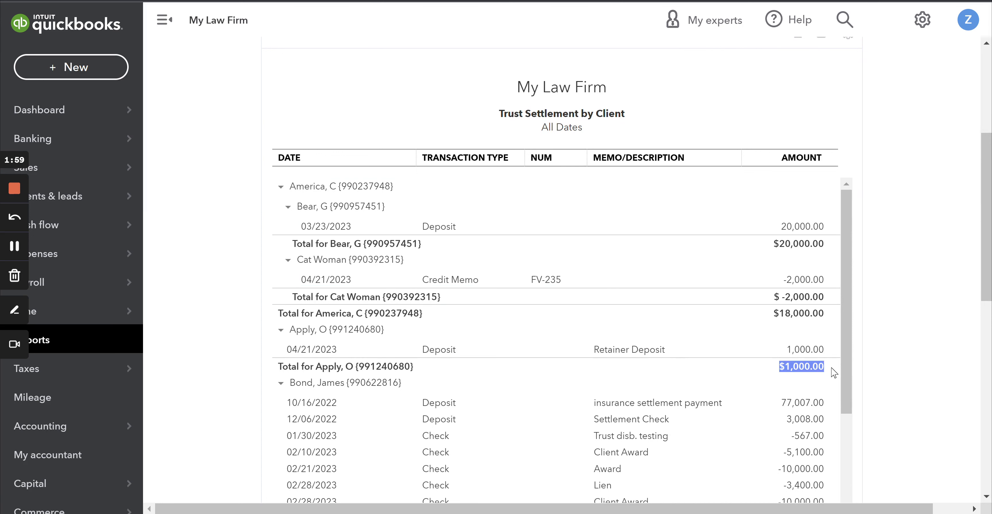
Step: Switch to the estate planning project in Filevine and enable its Trust Account section, saving the section settings
{"action": "left_click", "coordinate": [215, 1]}
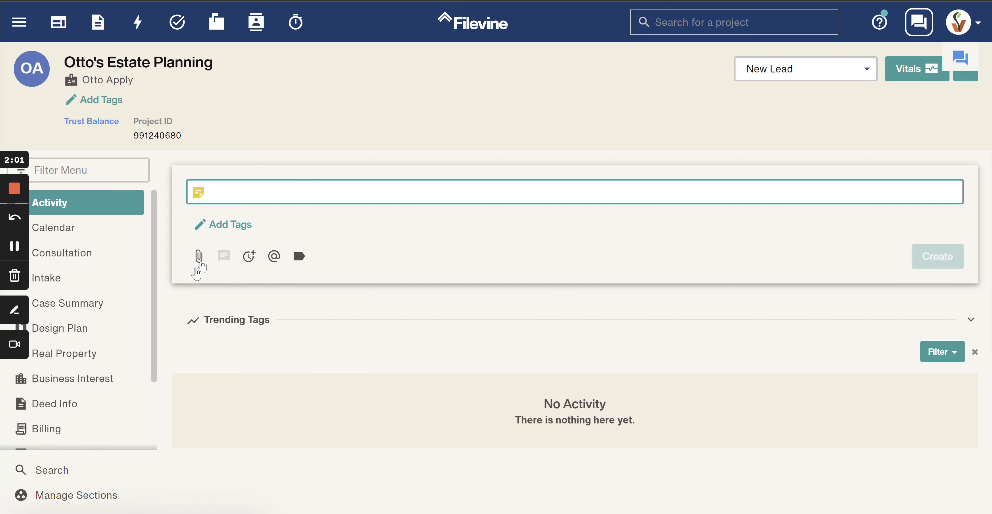
{"action": "scroll", "coordinate": [104, 321], "scroll_direction": "down", "scroll_amount": 3}
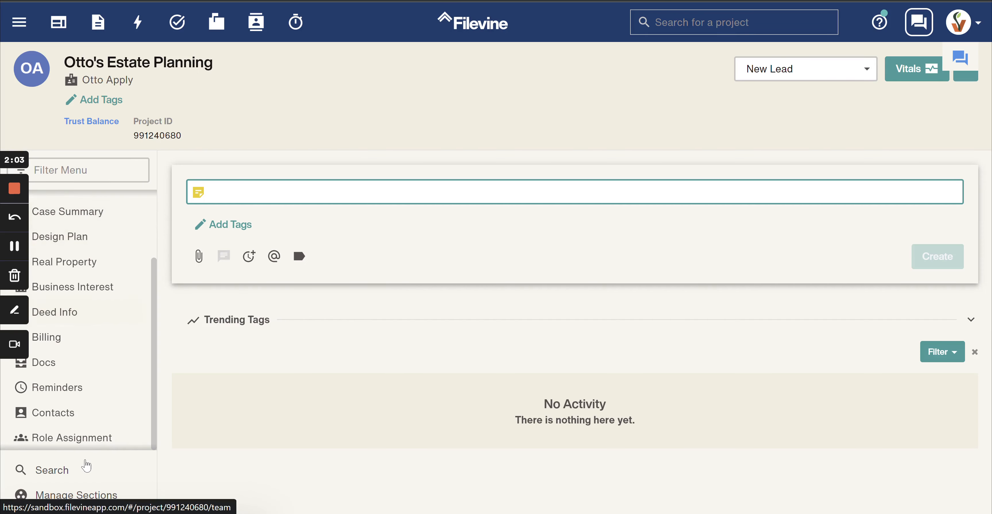
{"action": "left_click", "coordinate": [77, 494]}
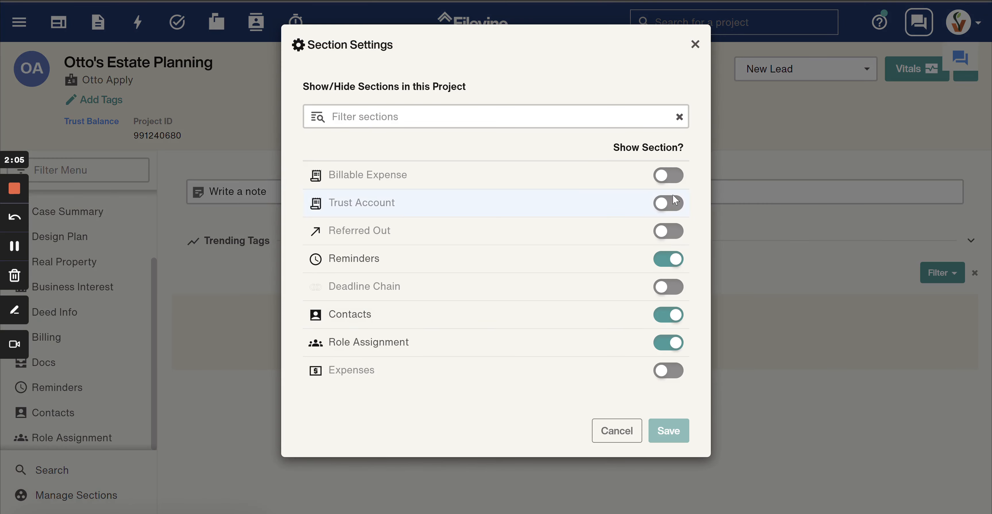
{"action": "left_click", "coordinate": [668, 202]}
{"action": "left_click", "coordinate": [674, 424]}
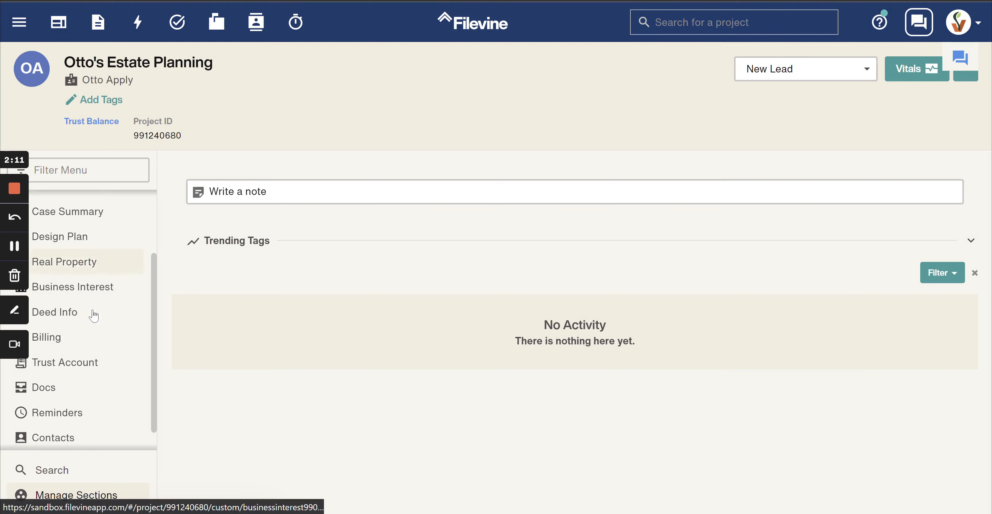
Step: Update the project's Trust Account section from QuickBooks and check the QuickBooks trust balance
{"action": "scroll", "coordinate": [88, 351], "scroll_direction": "down", "scroll_amount": 1}
{"action": "scroll", "coordinate": [89, 351], "scroll_direction": "up", "scroll_amount": 5}
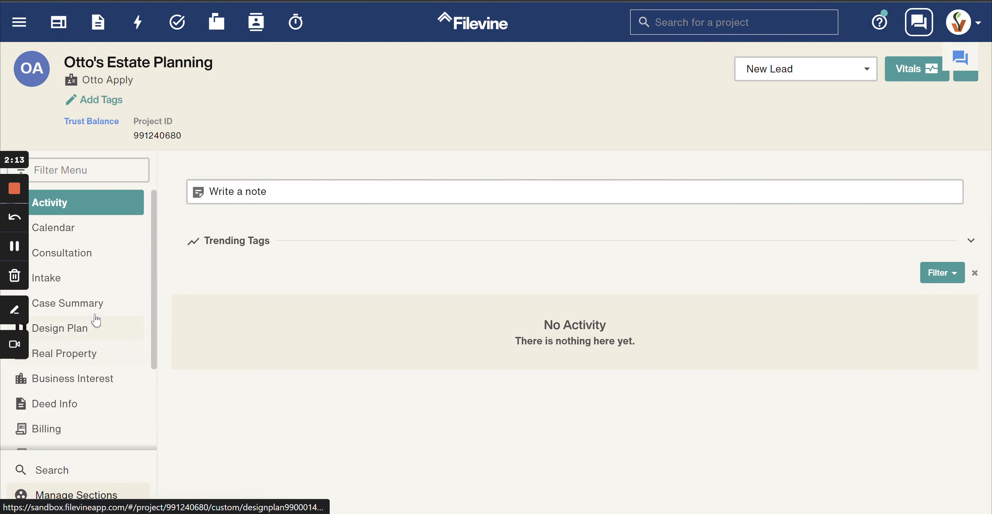
{"action": "scroll", "coordinate": [97, 316], "scroll_direction": "down", "scroll_amount": 5}
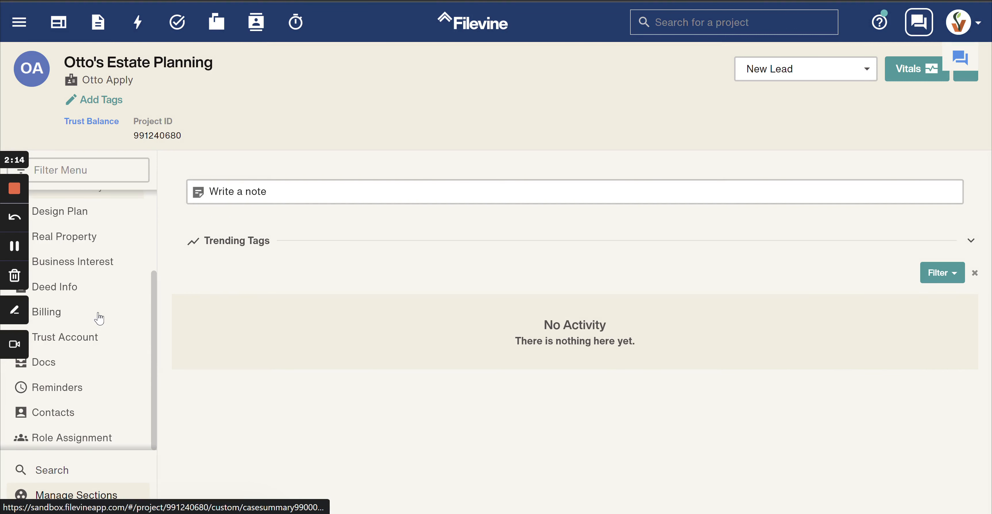
{"action": "left_click", "coordinate": [81, 338]}
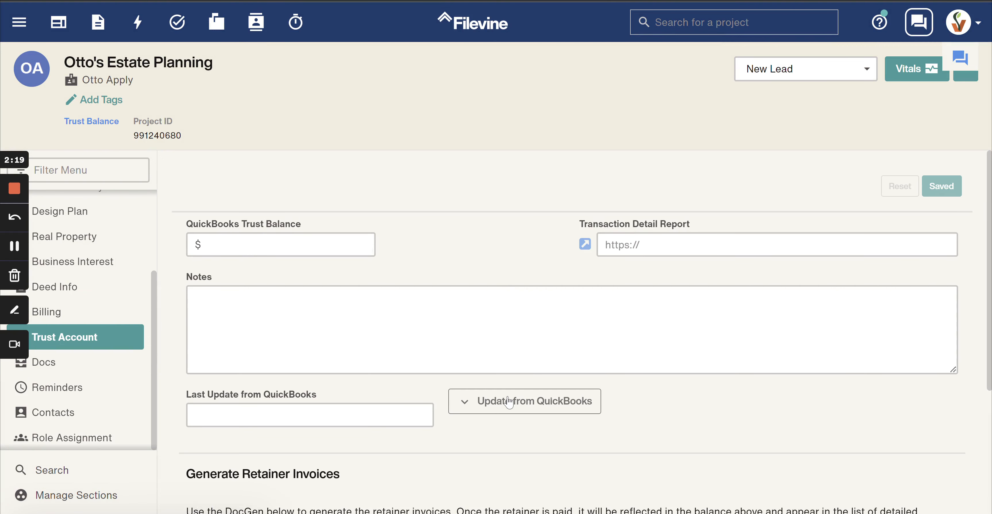
{"action": "left_click", "coordinate": [510, 402]}
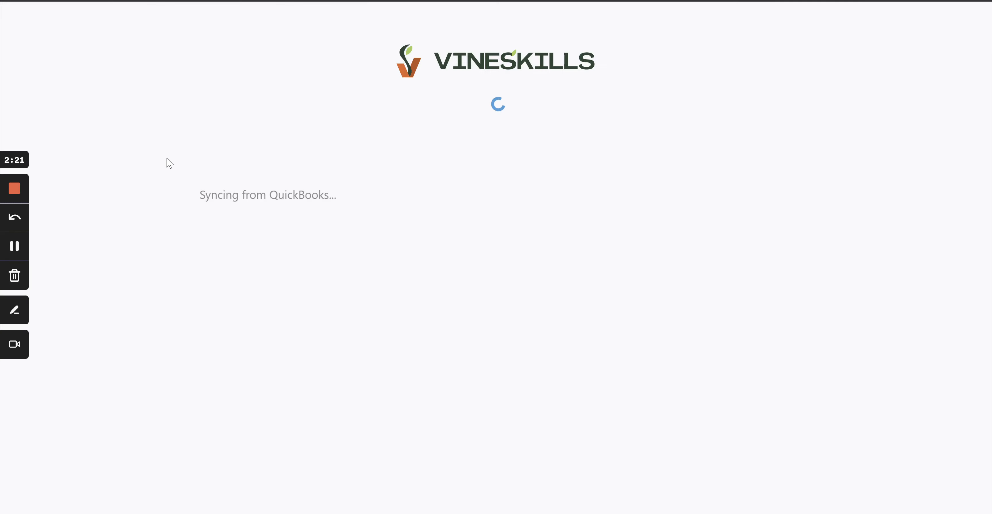
{"action": "left_click", "coordinate": [21, 247]}
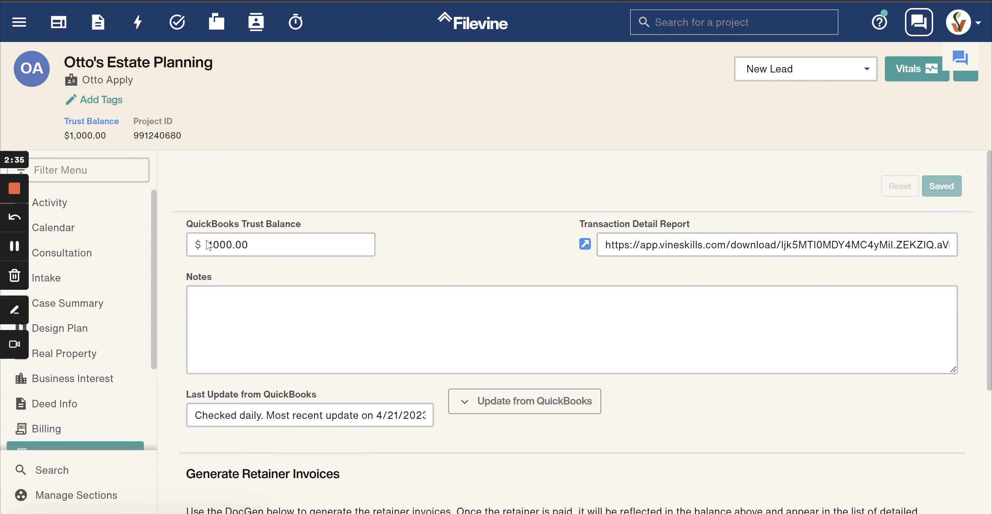
{"action": "double_click", "coordinate": [207, 252]}
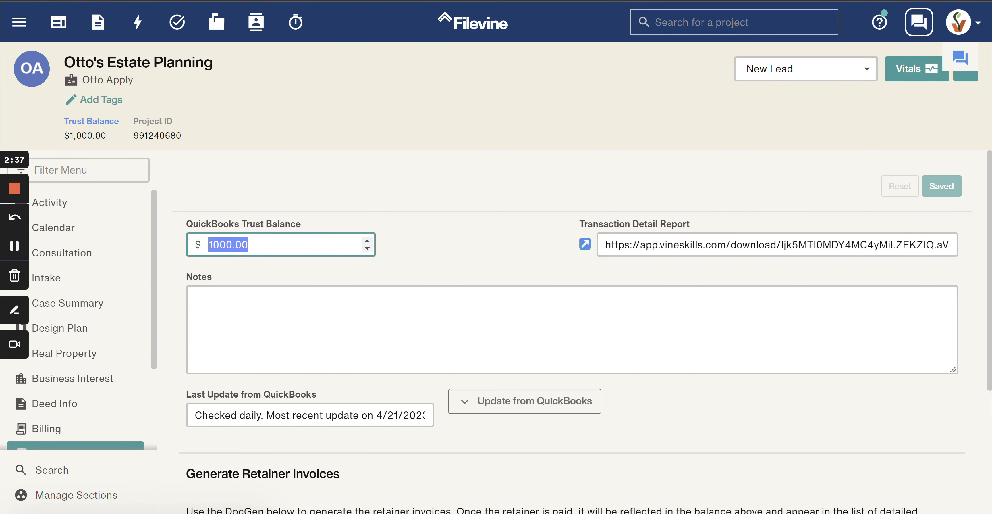
{"action": "left_click", "coordinate": [450, 258]}
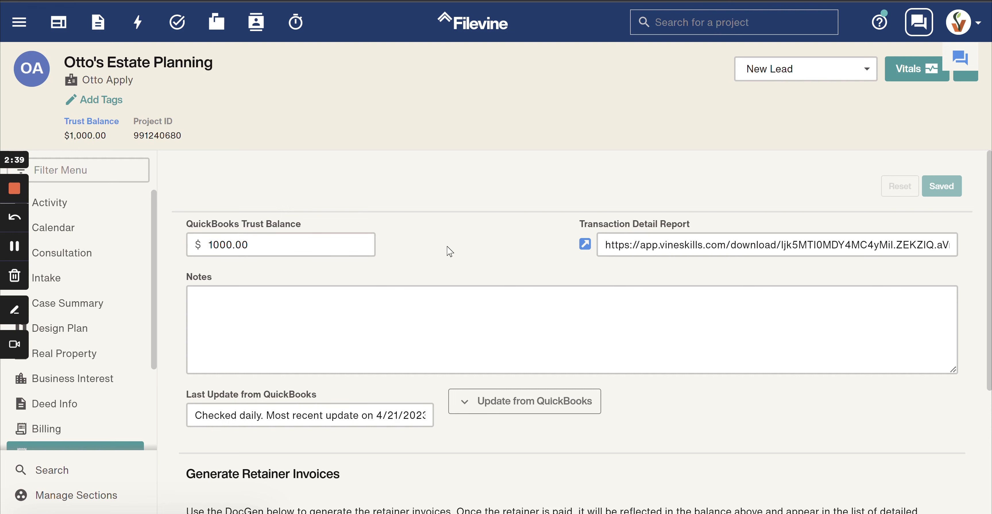
Step: Start a new invoice in the project's Billing section and expand its time entries
{"action": "left_click", "coordinate": [61, 433]}
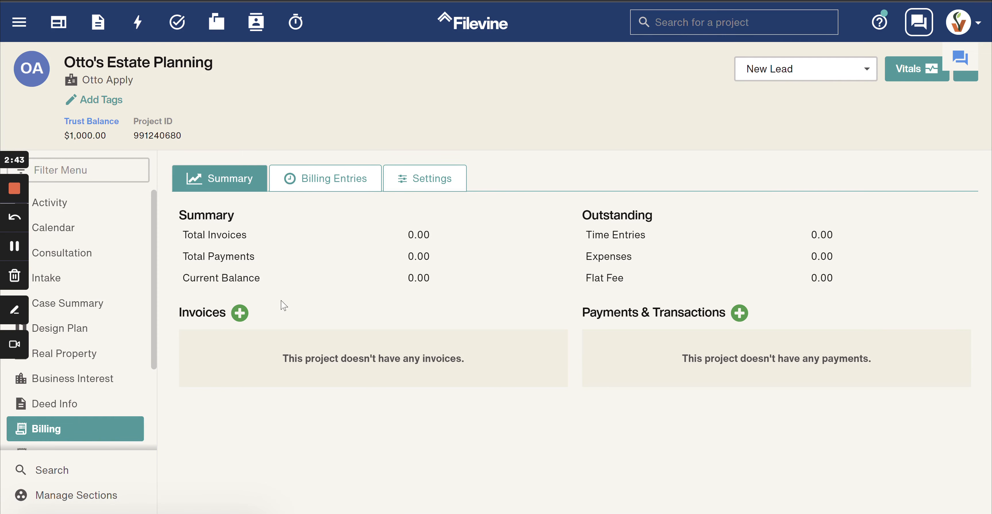
{"action": "left_click", "coordinate": [239, 312]}
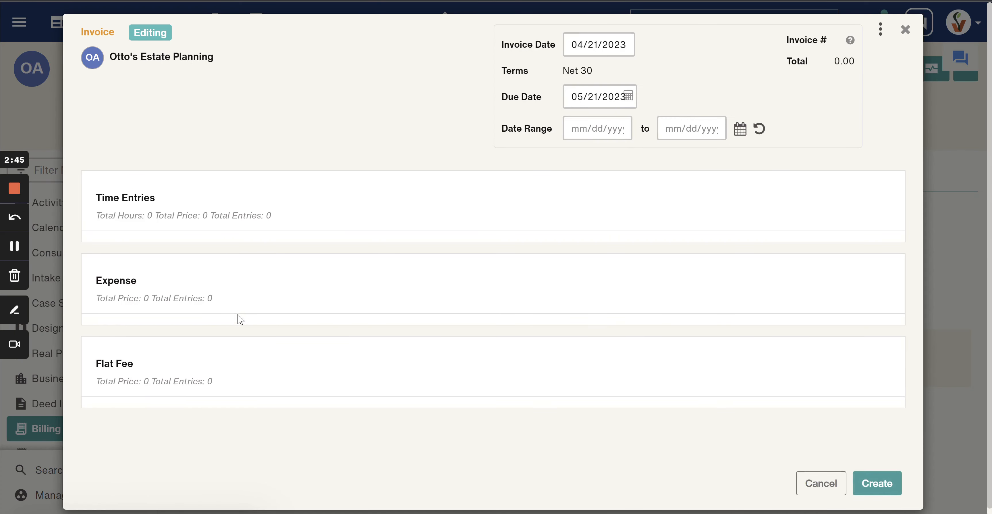
{"action": "left_click", "coordinate": [296, 213]}
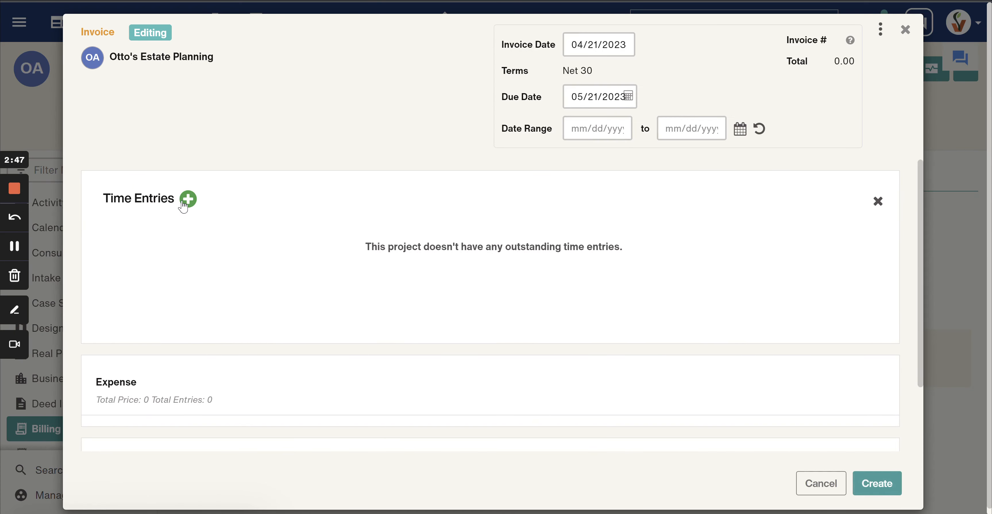
Step: Add a time entry to the invoice for the team member with 1 hour and the description "Example", and save it
{"action": "left_click", "coordinate": [188, 199]}
{"action": "left_click", "coordinate": [359, 112]}
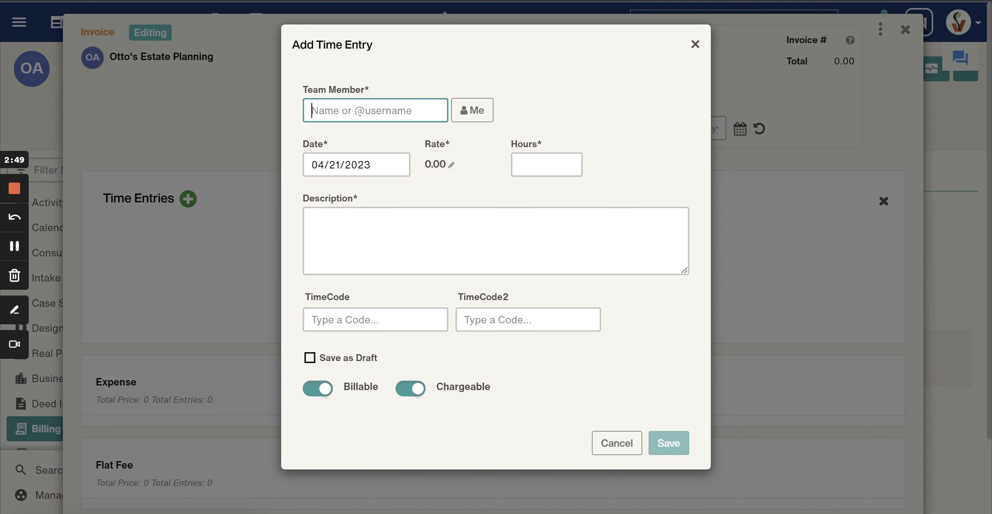
{"action": "type", "text": "azc"}
{"action": "key", "text": "BackSpace"}
{"action": "type", "text": "zac"}
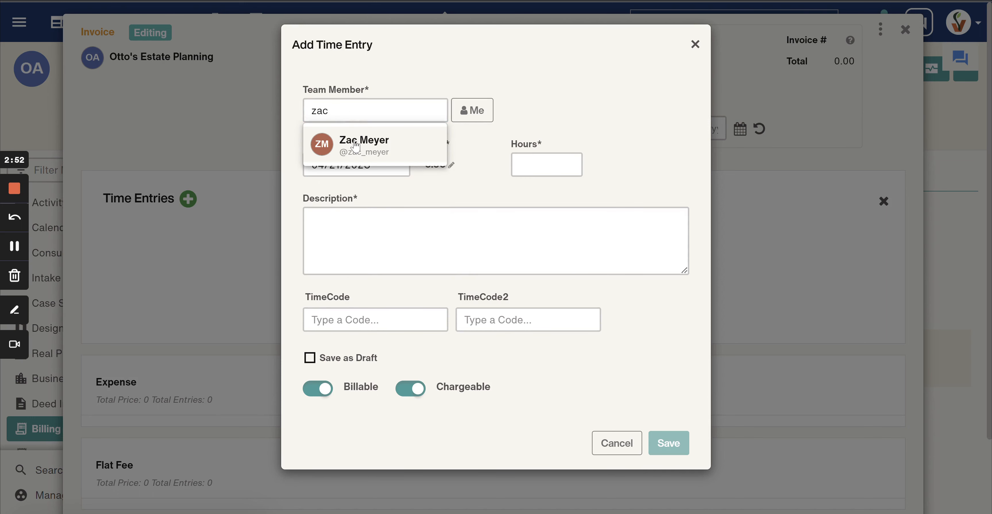
{"action": "left_click", "coordinate": [355, 145]}
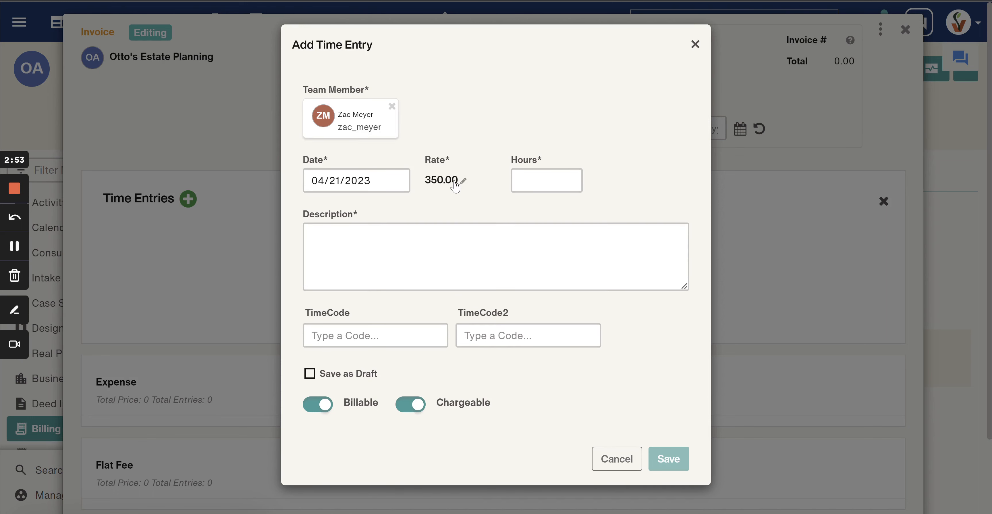
{"action": "left_click", "coordinate": [539, 181]}
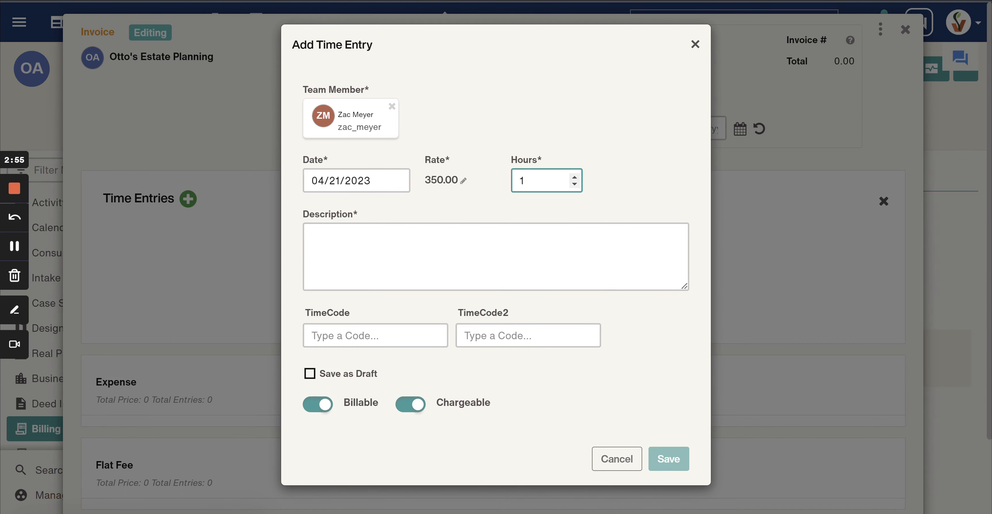
{"action": "key", "text": "Tab"}
{"action": "type", "text": "Example"}
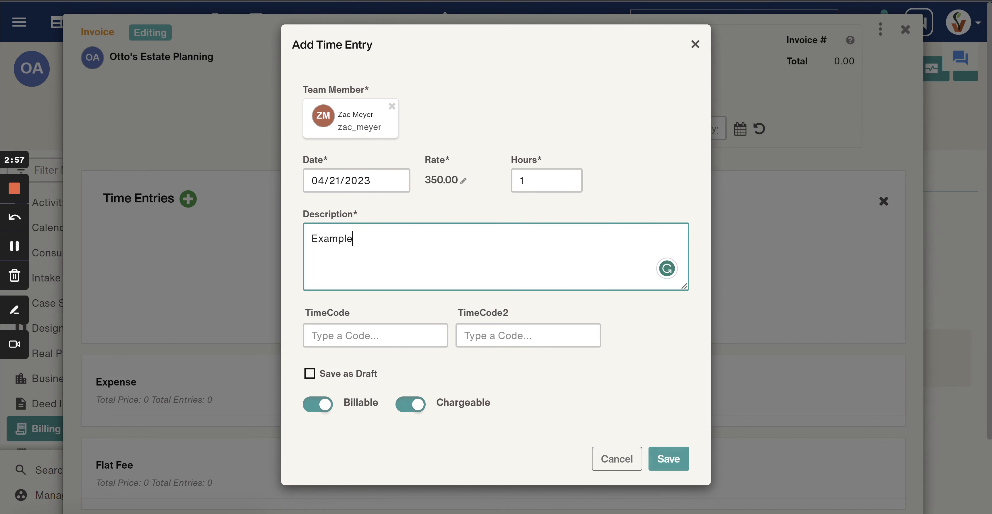
{"action": "left_click", "coordinate": [657, 458]}
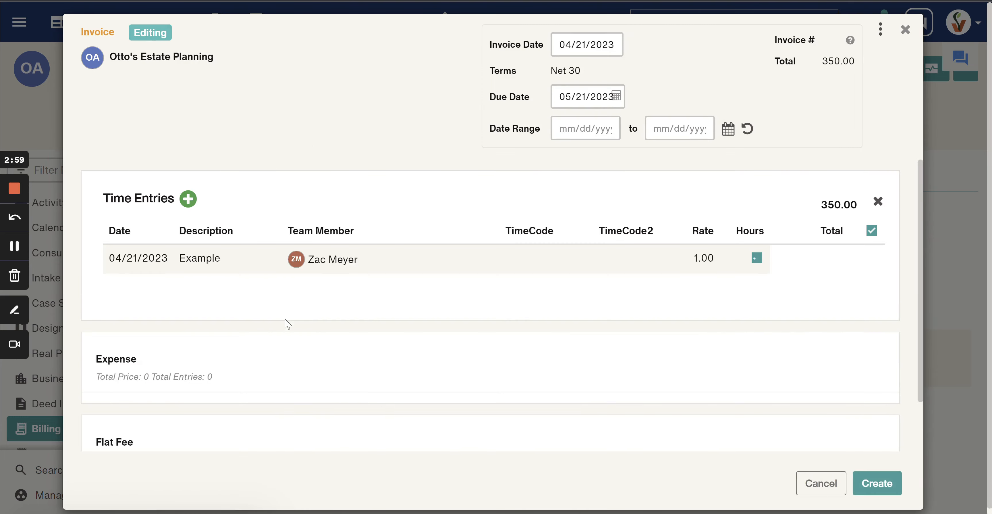
Step: Add an expense to the invoice with quantity 1, price per unit 15, unit "Fee" and description "Fee", and save it
{"action": "scroll", "coordinate": [284, 320], "scroll_direction": "down", "scroll_amount": 1}
{"action": "left_click", "coordinate": [250, 309]}
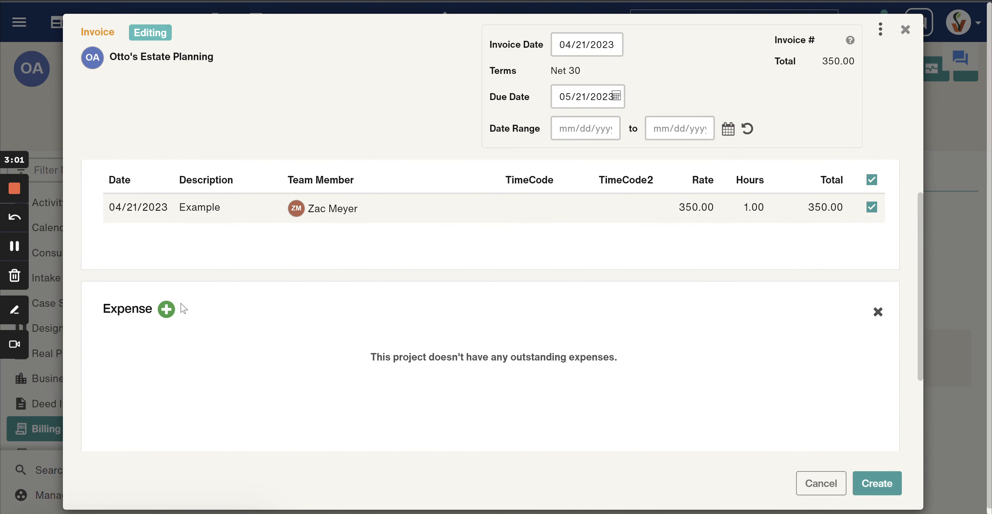
{"action": "left_click", "coordinate": [166, 309]}
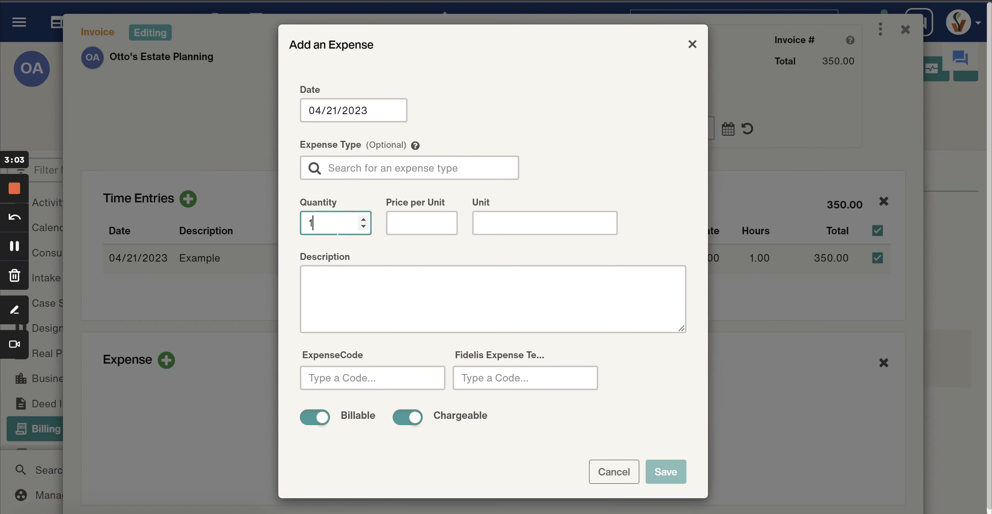
{"action": "key", "text": "Tab"}
{"action": "type", "text": "15"}
{"action": "key", "text": "Tab"}
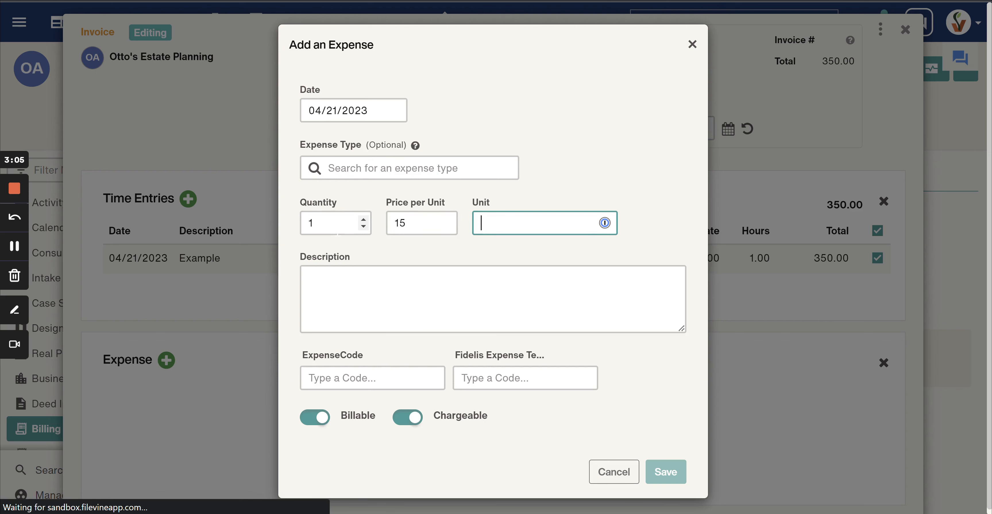
{"action": "type", "text": "Fee"}
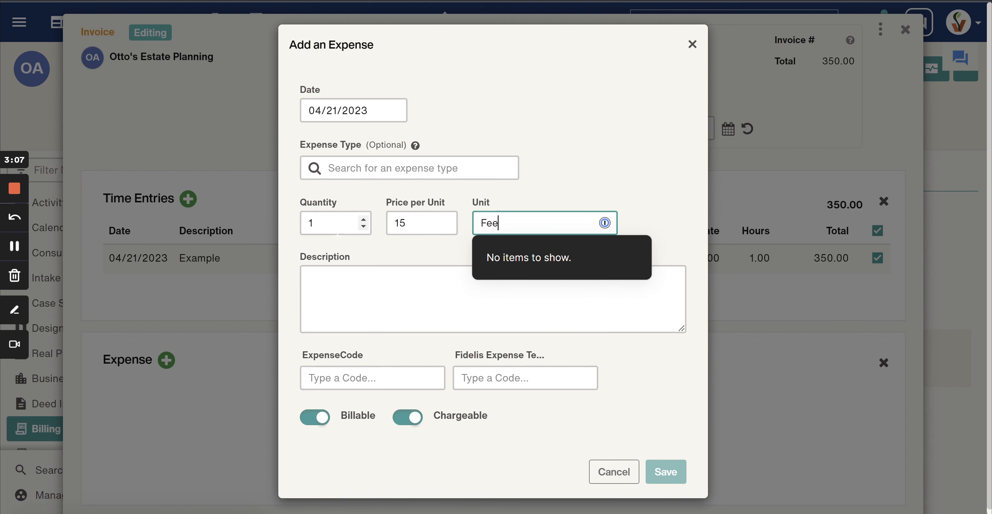
{"action": "key", "text": "Tab"}
{"action": "type", "text": "DF"}
{"action": "key", "text": "BackSpace"}
{"action": "key", "text": "BackSpace"}
{"action": "type", "text": "Fee"}
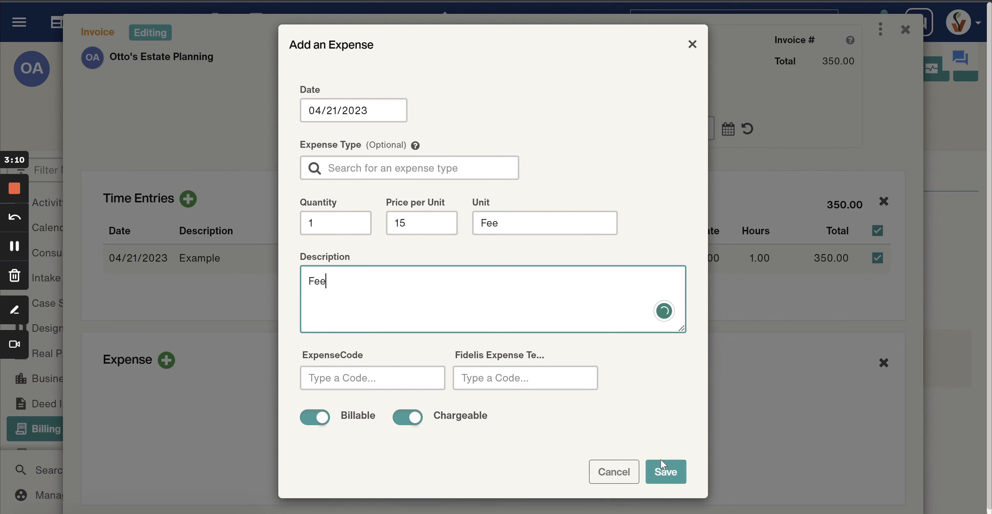
{"action": "left_click", "coordinate": [663, 464]}
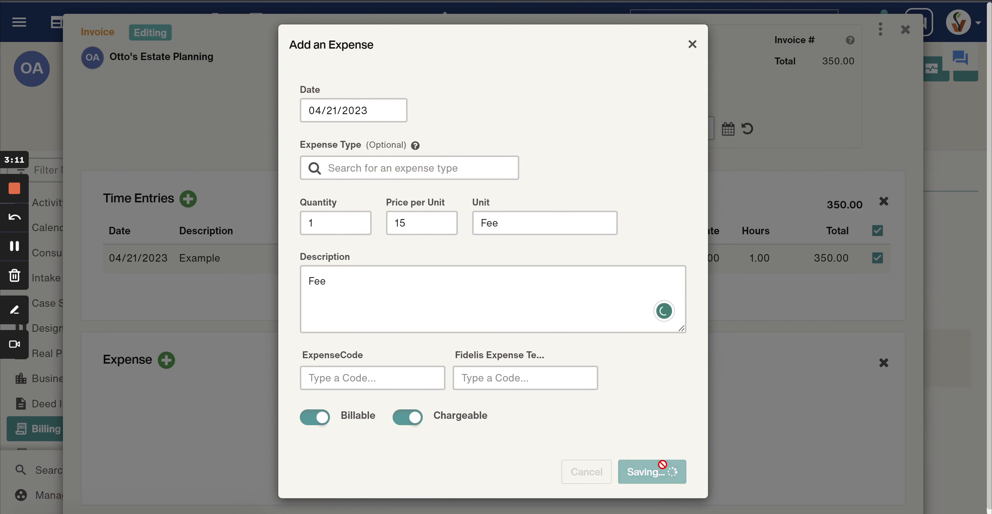
Step: Add a flat fee to the invoice with quantity 1, price per unit 200, unit "Review" and description "Review", and save it
{"action": "scroll", "coordinate": [338, 352], "scroll_direction": "down", "scroll_amount": 3}
{"action": "left_click", "coordinate": [228, 409]}
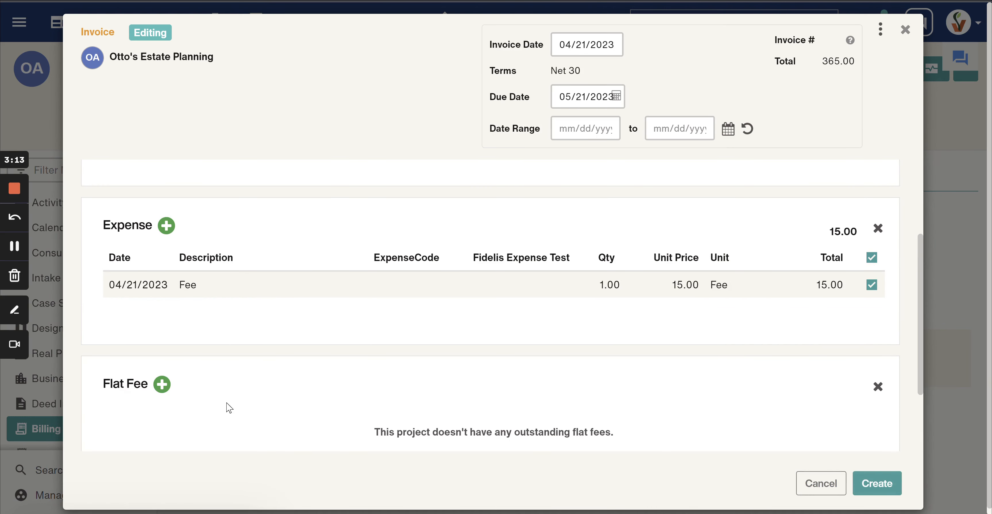
{"action": "left_click", "coordinate": [161, 384]}
{"action": "left_click", "coordinate": [332, 164]}
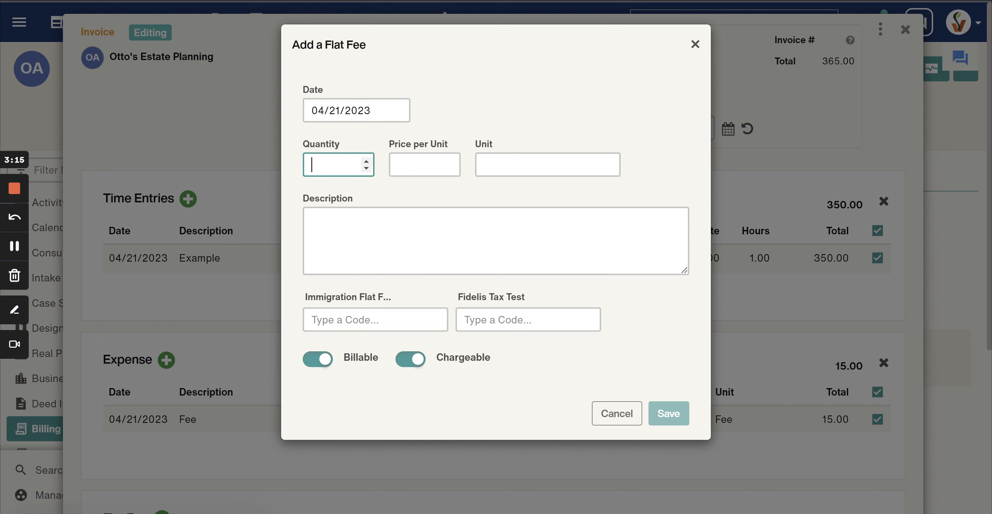
{"action": "key", "text": "Tab"}
{"action": "type", "text": "200"}
{"action": "key", "text": "Tab"}
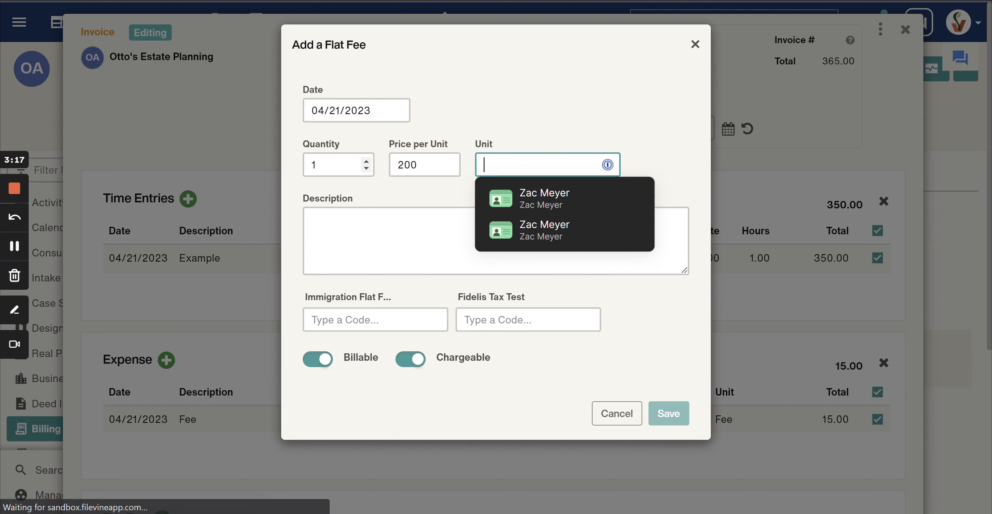
{"action": "type", "text": "Review"}
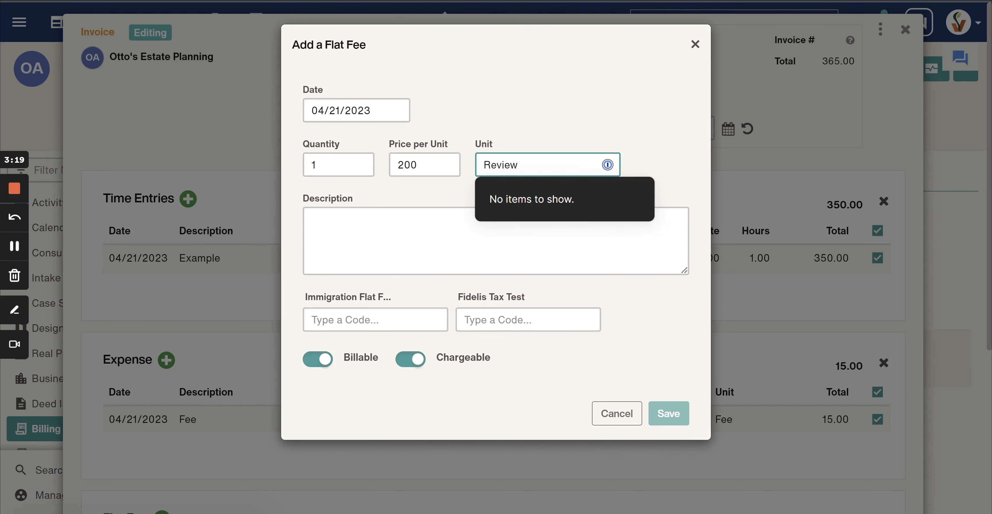
{"action": "key", "text": "Tab"}
{"action": "type", "text": "Review"}
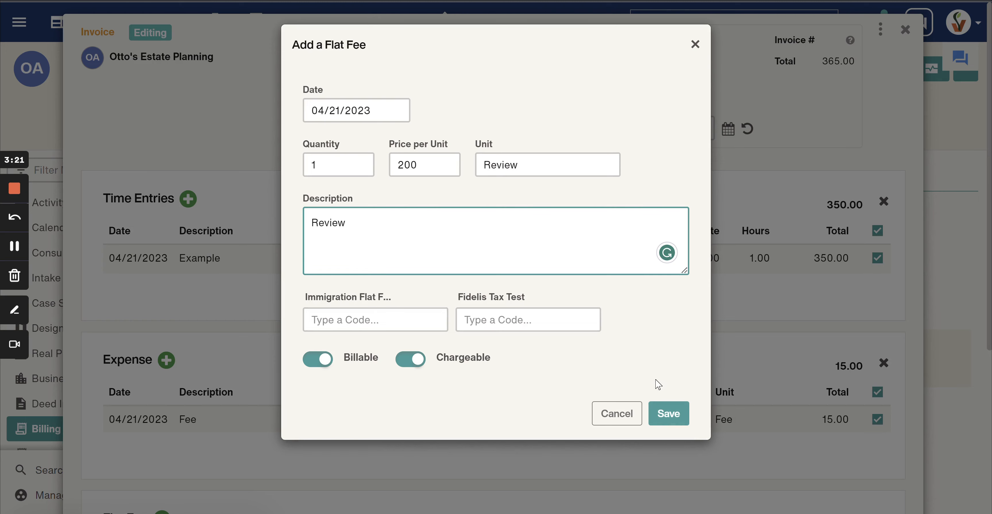
{"action": "left_click", "coordinate": [667, 412]}
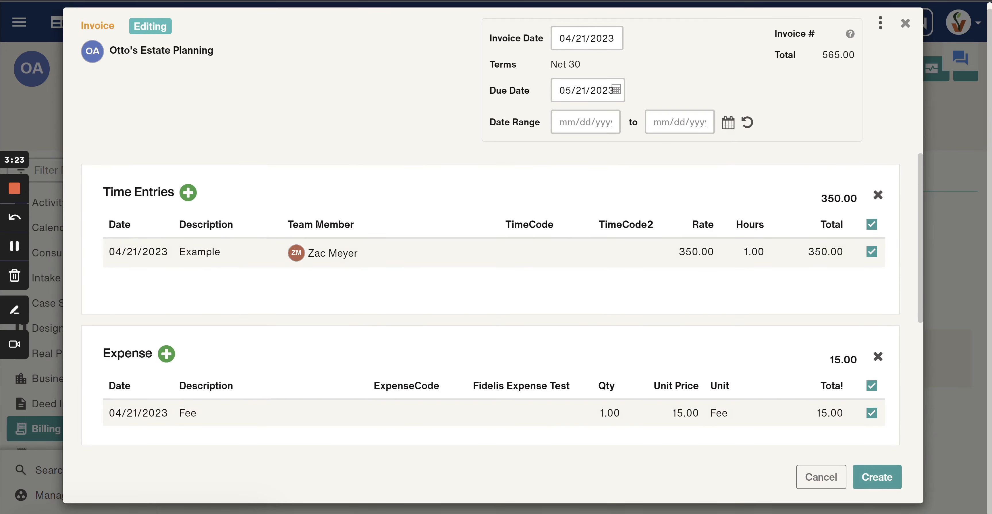
Step: Create the invoice and review its time, expense and flat fee entries
{"action": "left_click", "coordinate": [885, 476]}
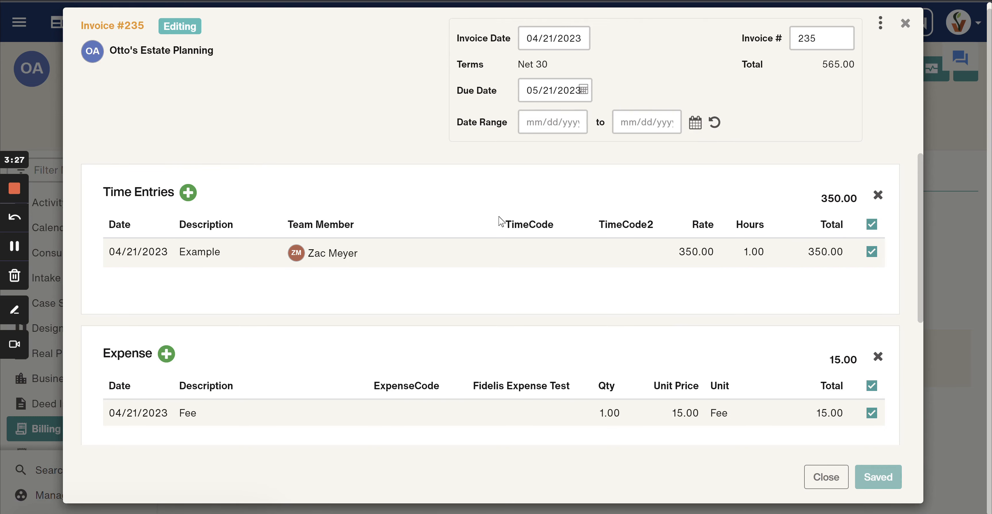
{"action": "scroll", "coordinate": [473, 312], "scroll_direction": "down", "scroll_amount": 5}
{"action": "scroll", "coordinate": [469, 312], "scroll_direction": "up", "scroll_amount": 5}
Step: Finalize the invoice, check its invoice number and close it
{"action": "left_click", "coordinate": [881, 25]}
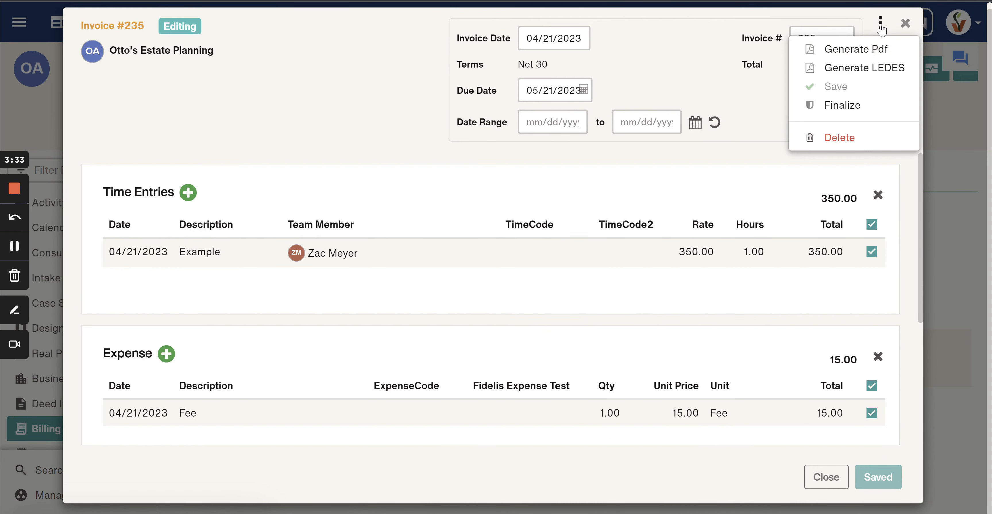
{"action": "left_click", "coordinate": [843, 106]}
{"action": "left_click", "coordinate": [545, 172]}
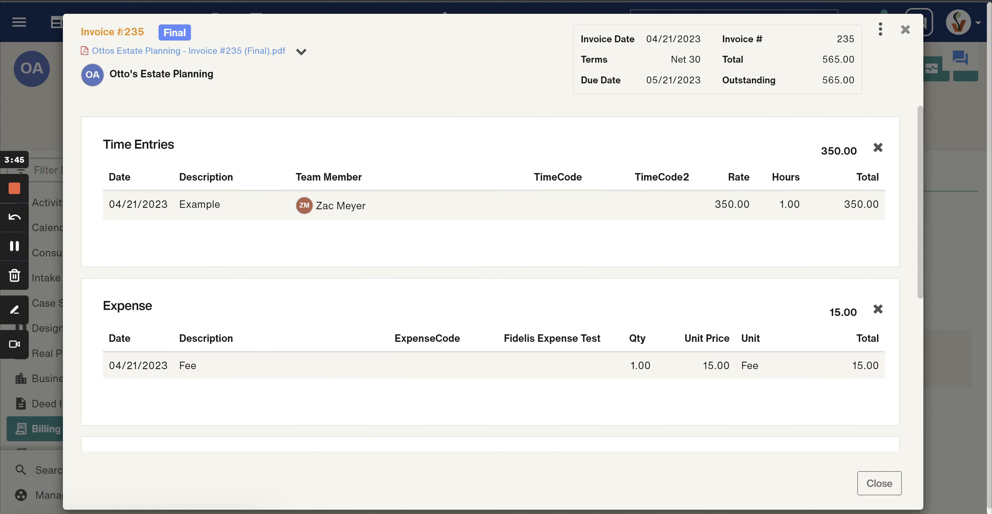
{"action": "left_click_drag", "start_coordinate": [95, 25], "coordinate": [150, 38]}
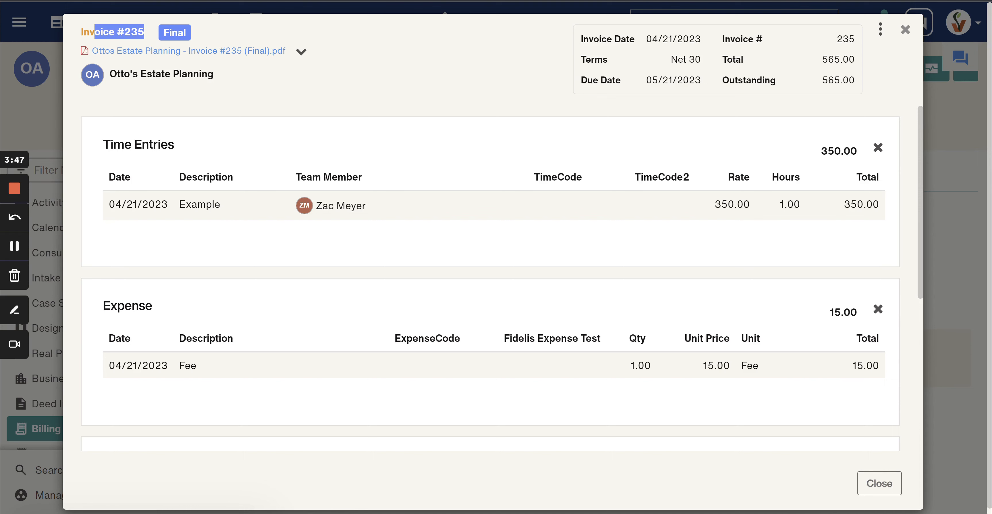
{"action": "left_click", "coordinate": [905, 29]}
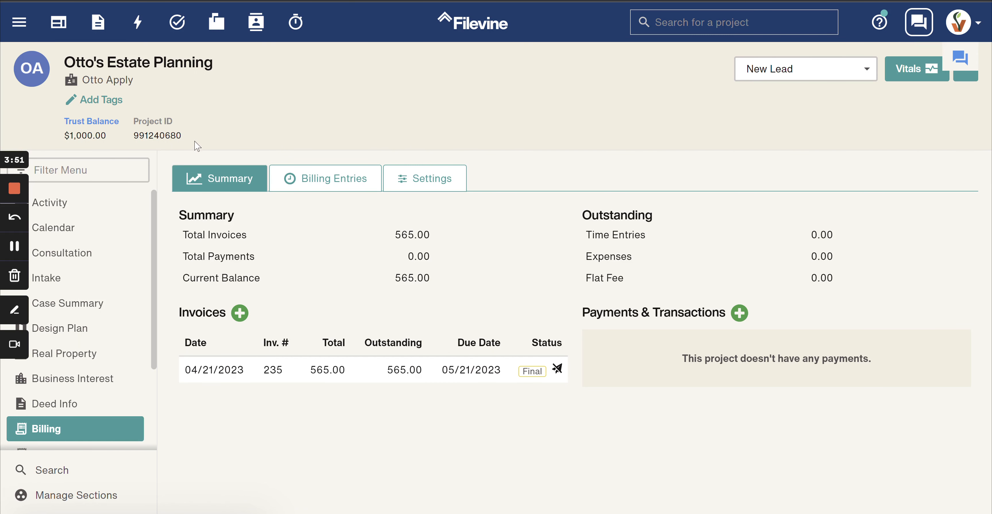
Step: Copy the project ID from the project header
{"action": "left_click_drag", "start_coordinate": [193, 142], "coordinate": [135, 145]}
{"action": "key", "text": "ctrl+c"}
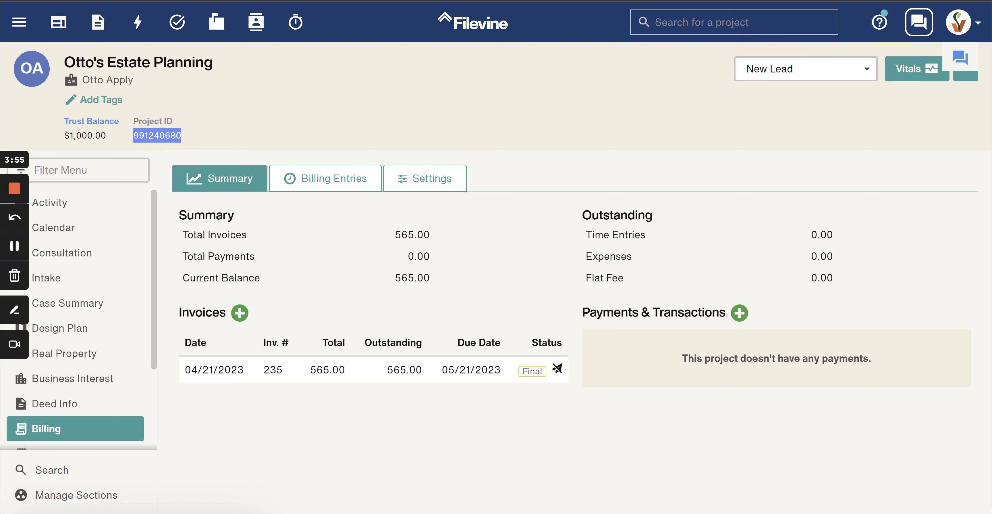
{"action": "left_click", "coordinate": [197, 125]}
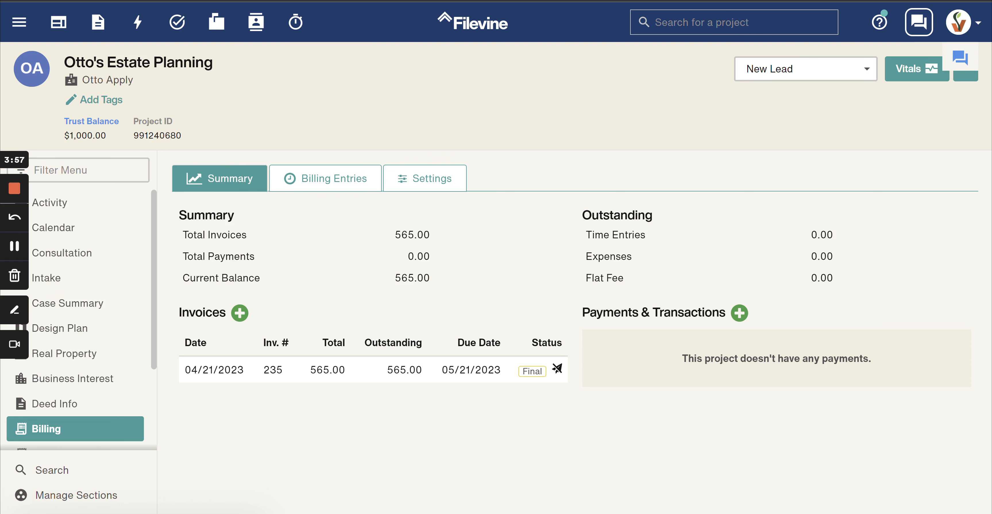
Step: Switch to QuickBooks, find the client by the copied project ID, and examine the synced invoice and credit memo in the transaction list
{"action": "left_click", "coordinate": [323, 1]}
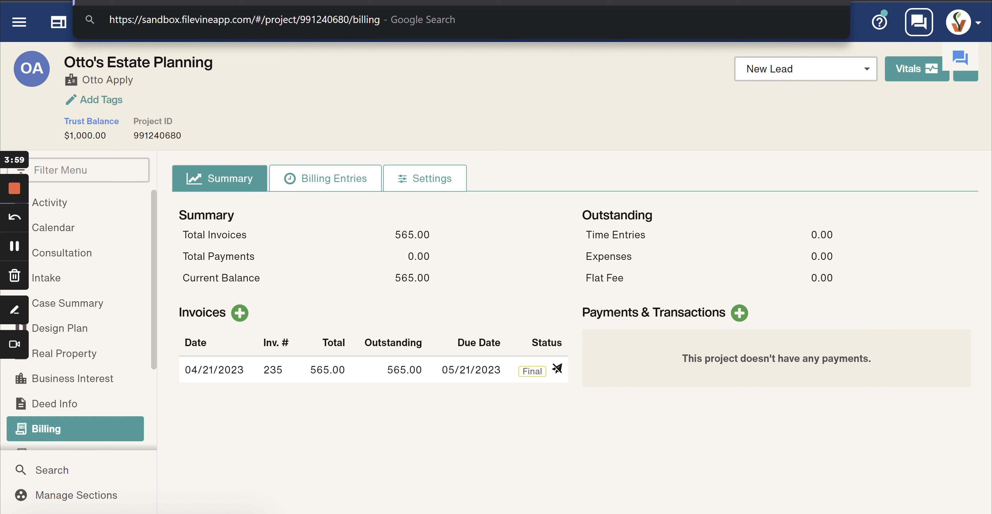
{"action": "key", "text": "ctrl+Tab"}
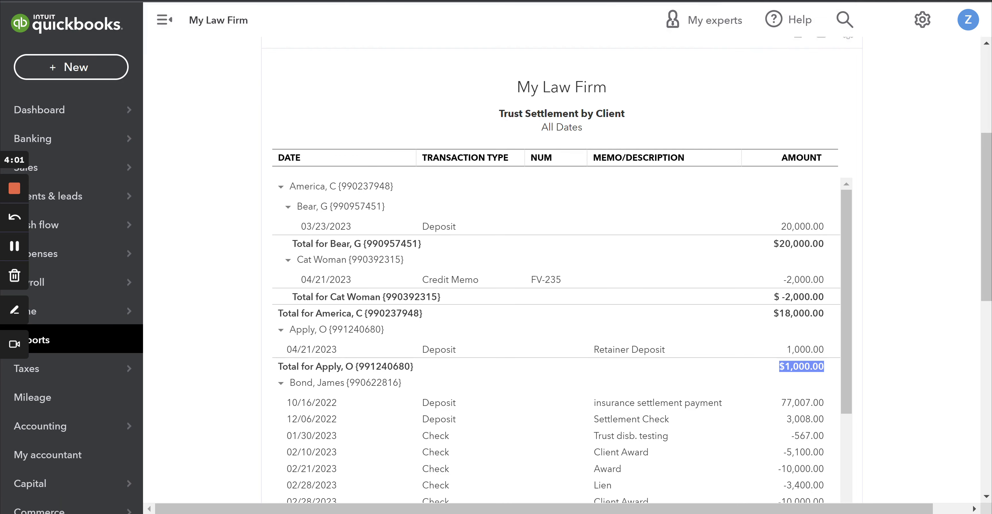
{"action": "mouse_move", "coordinate": [116, 196]}
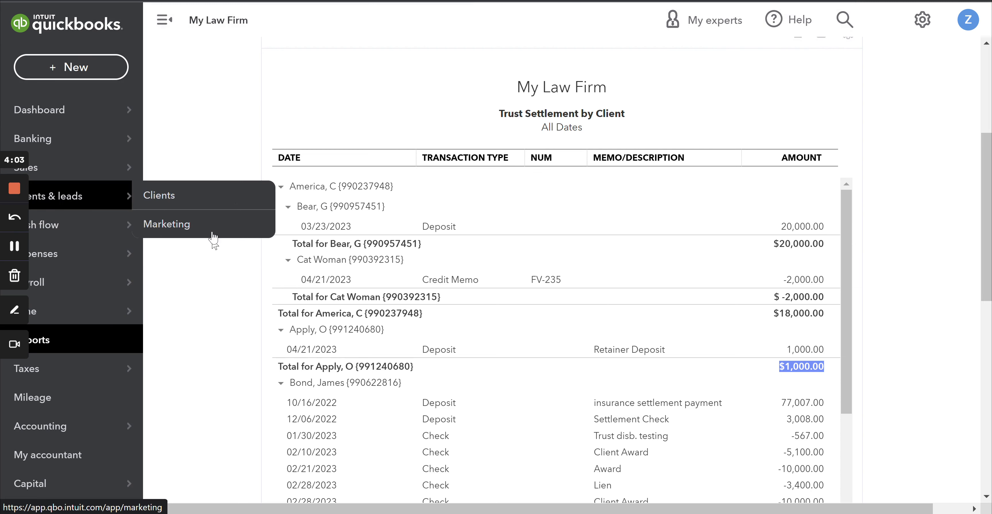
{"action": "left_click", "coordinate": [203, 205]}
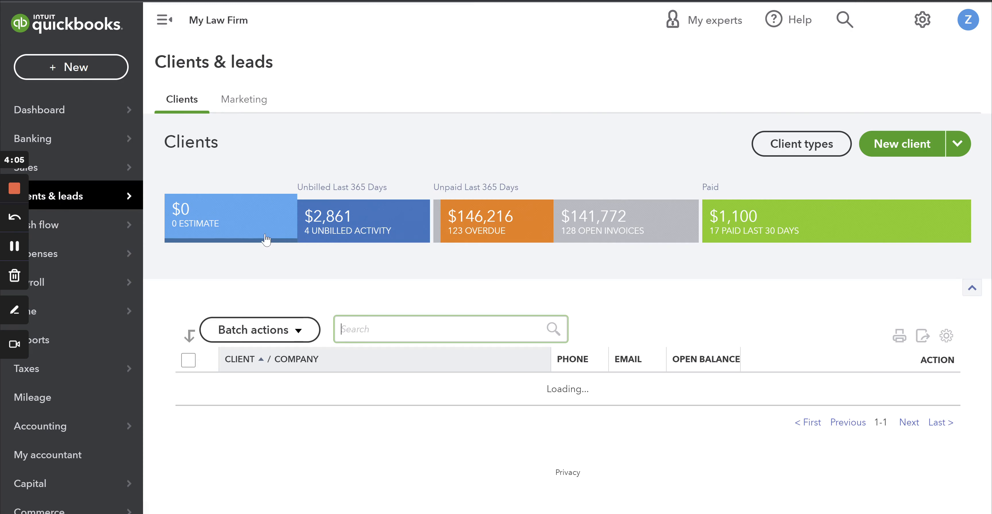
{"action": "key", "text": "ctrl+v"}
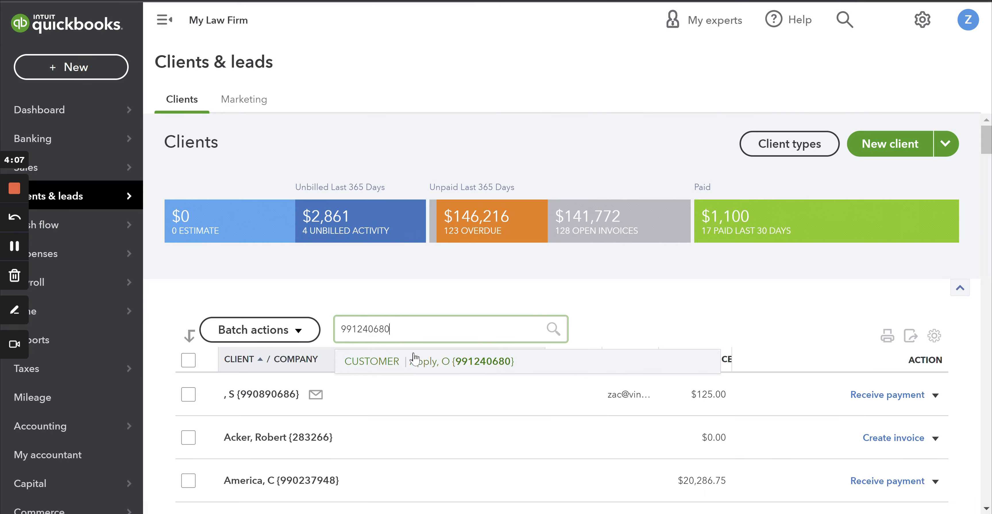
{"action": "left_click", "coordinate": [412, 359]}
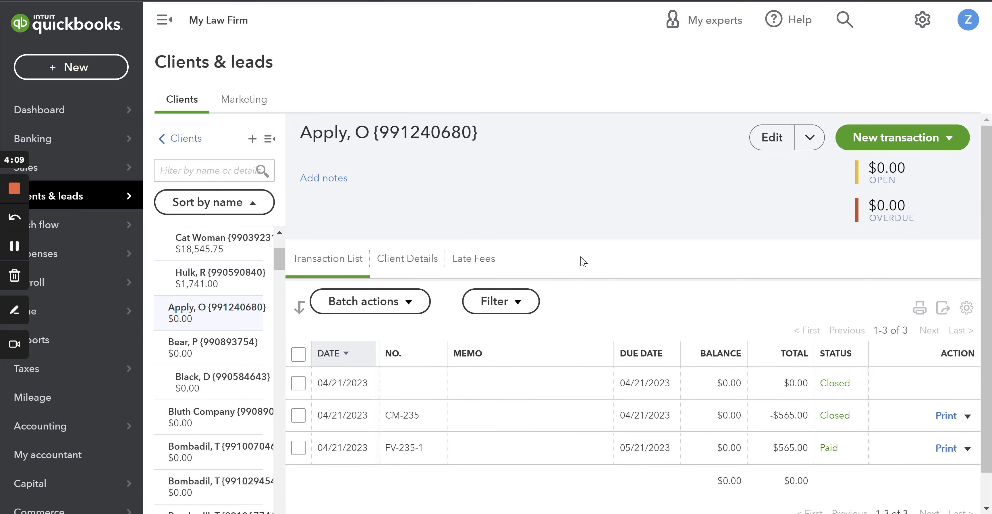
{"action": "scroll", "coordinate": [587, 261], "scroll_direction": "down", "scroll_amount": 1}
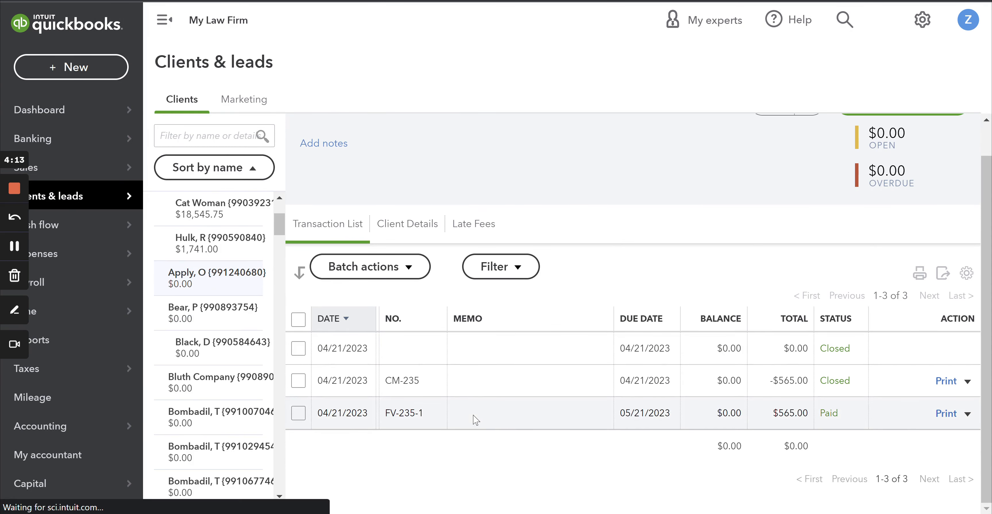
Step: Open the client's synced invoice and compare its number, including the prefix and suffix, with the invoice number in Filevine
{"action": "scroll", "coordinate": [476, 420], "scroll_direction": "down", "scroll_amount": 1}
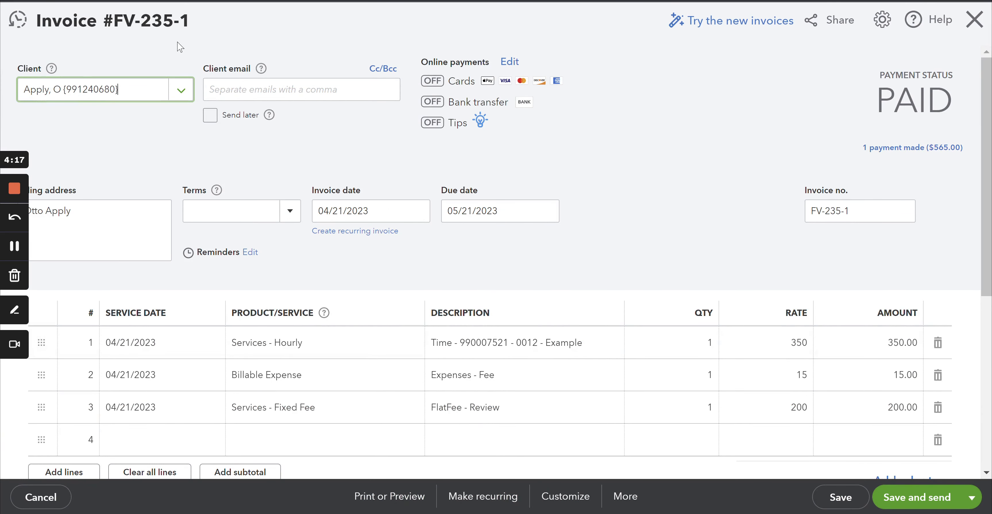
{"action": "left_click_drag", "start_coordinate": [142, 20], "coordinate": [169, 21]}
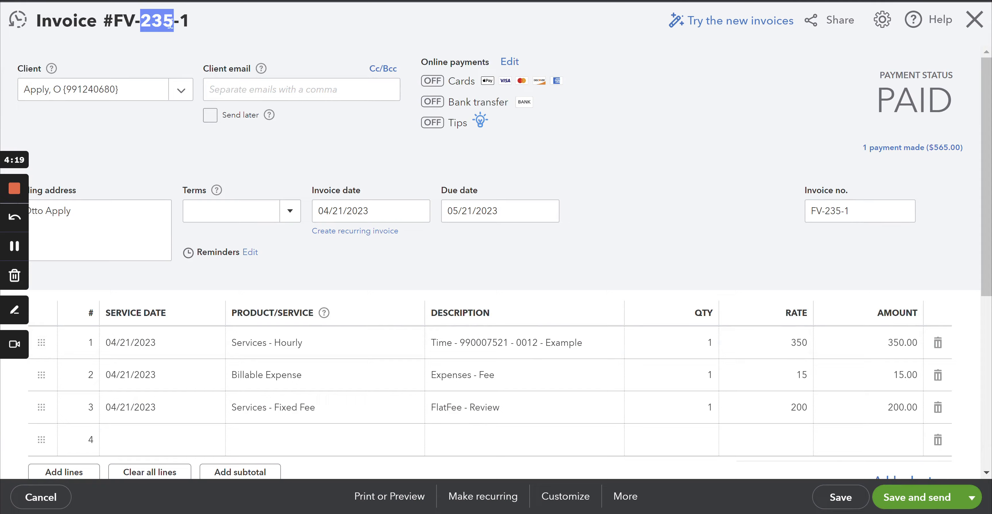
{"action": "key", "text": "alt+Tab"}
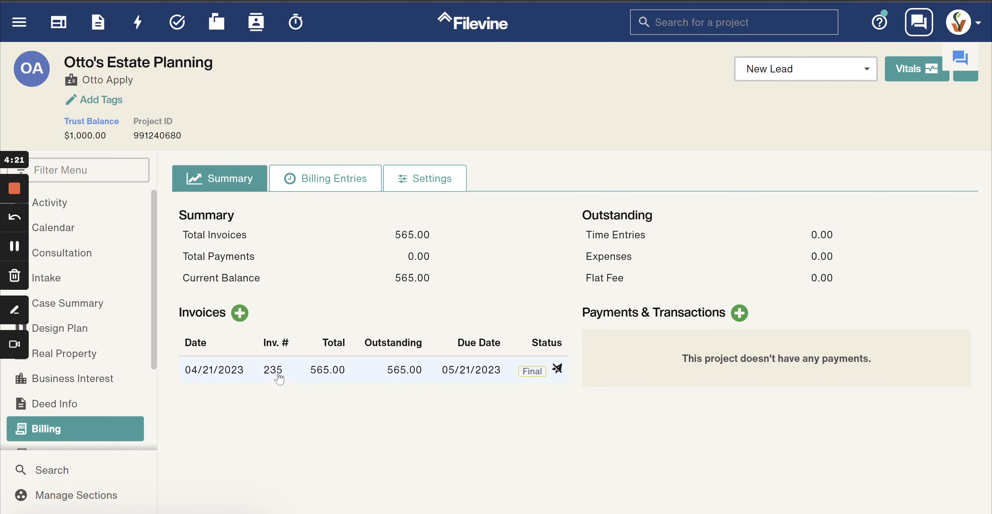
{"action": "key", "text": "alt+Tab"}
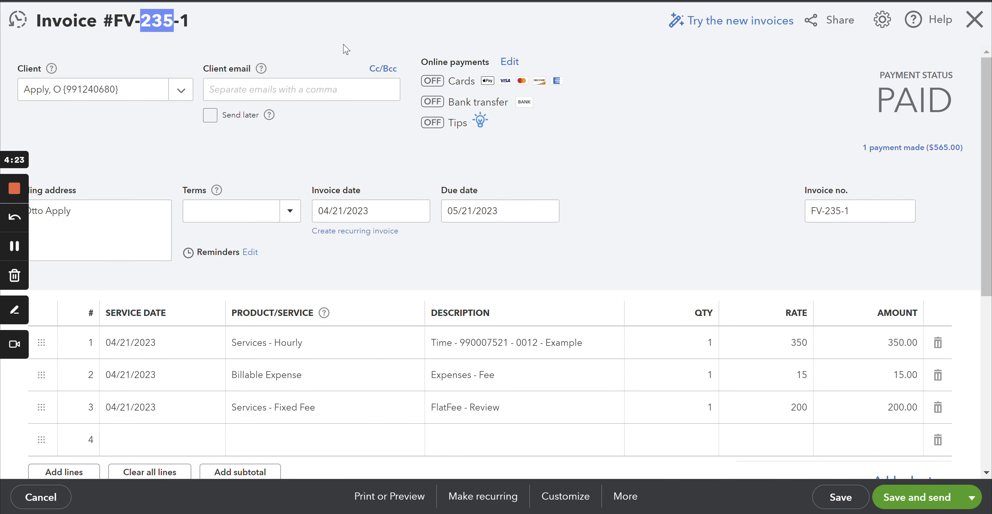
{"action": "left_click", "coordinate": [194, 20]}
{"action": "left_click_drag", "start_coordinate": [176, 22], "coordinate": [189, 21]}
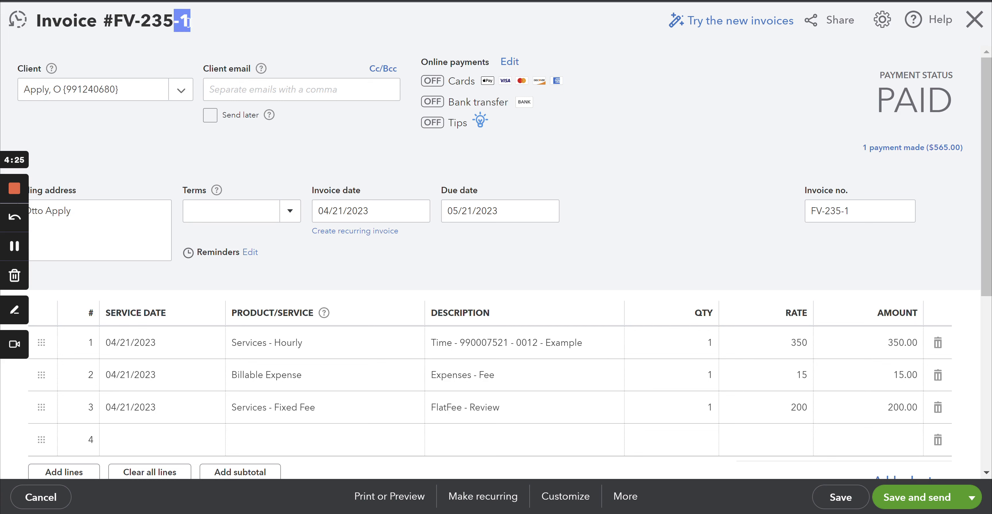
{"action": "left_click_drag", "start_coordinate": [114, 22], "coordinate": [173, 15]}
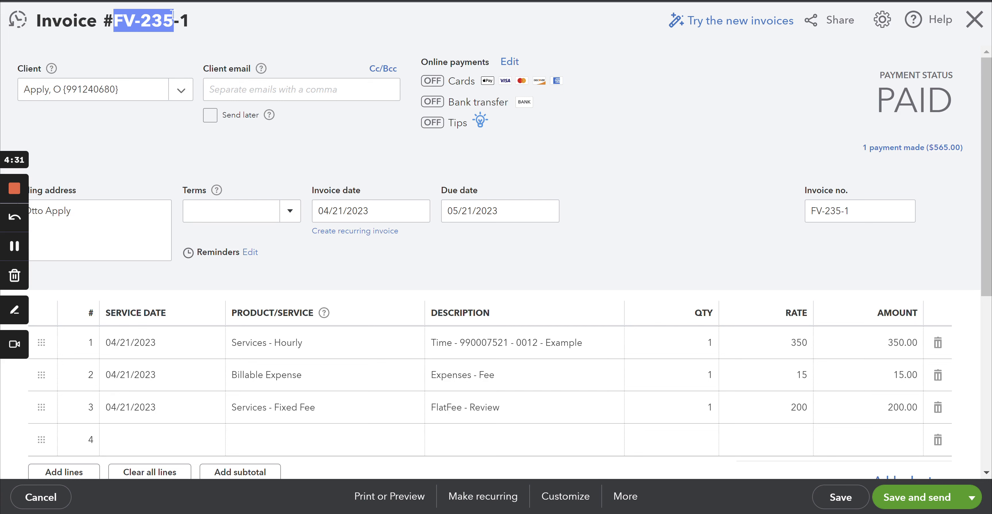
{"action": "left_click", "coordinate": [200, 29]}
{"action": "left_click_drag", "start_coordinate": [170, 23], "coordinate": [197, 26]}
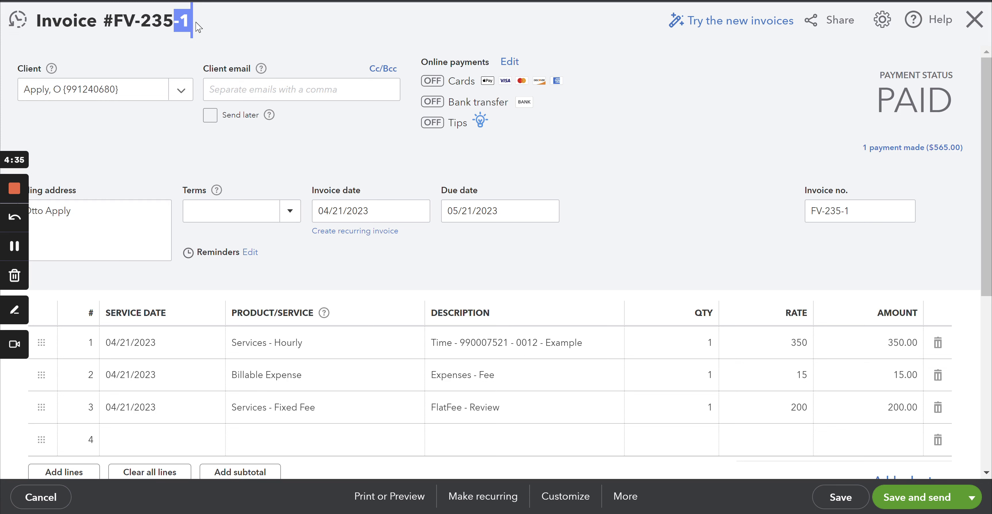
{"action": "left_click", "coordinate": [214, 32]}
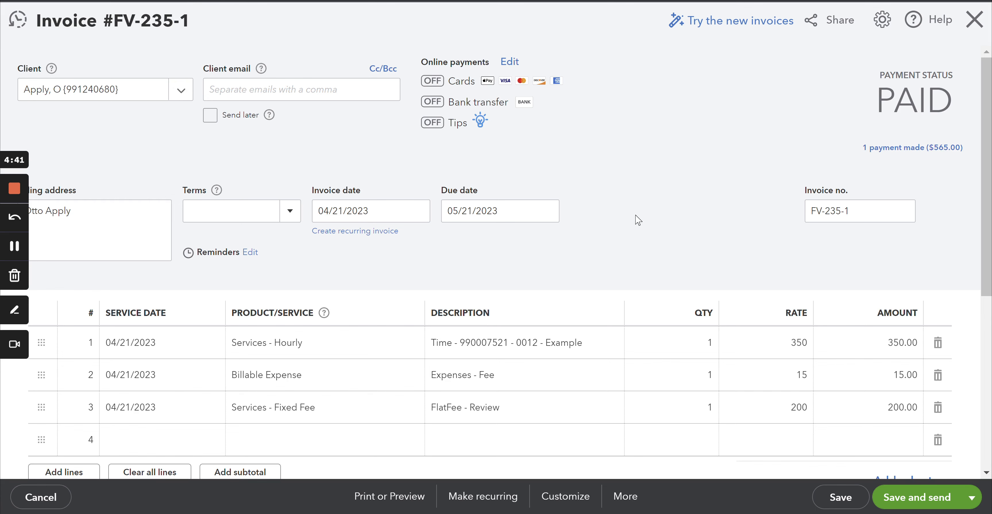
Step: Review the invoice's line items, total and amount received
{"action": "scroll", "coordinate": [640, 213], "scroll_direction": "down", "scroll_amount": 3}
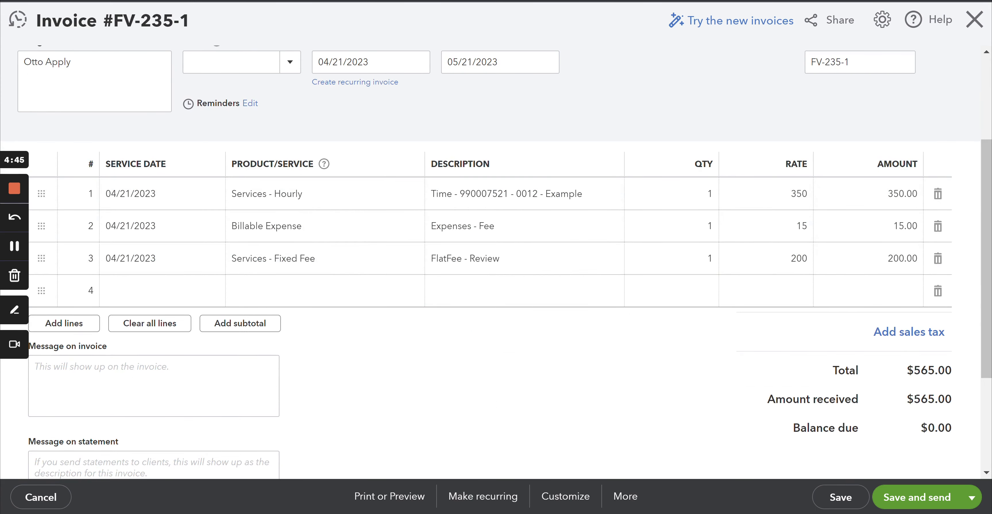
{"action": "left_click_drag", "start_coordinate": [914, 399], "coordinate": [943, 397]}
{"action": "scroll", "coordinate": [670, 360], "scroll_direction": "up", "scroll_amount": 3}
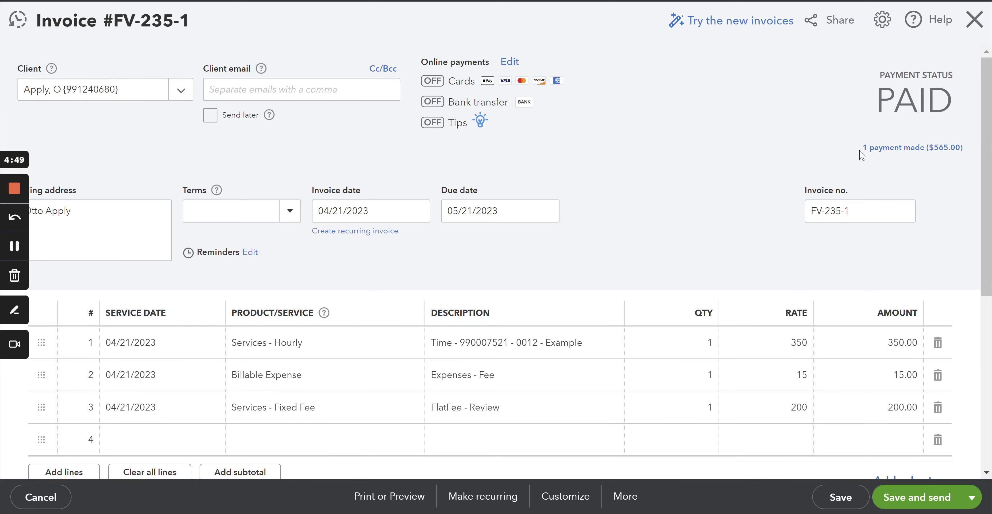
Step: Open the payment applied to the invoice and examine the outstanding transaction and the credit it links
{"action": "mouse_move", "coordinate": [882, 151]}
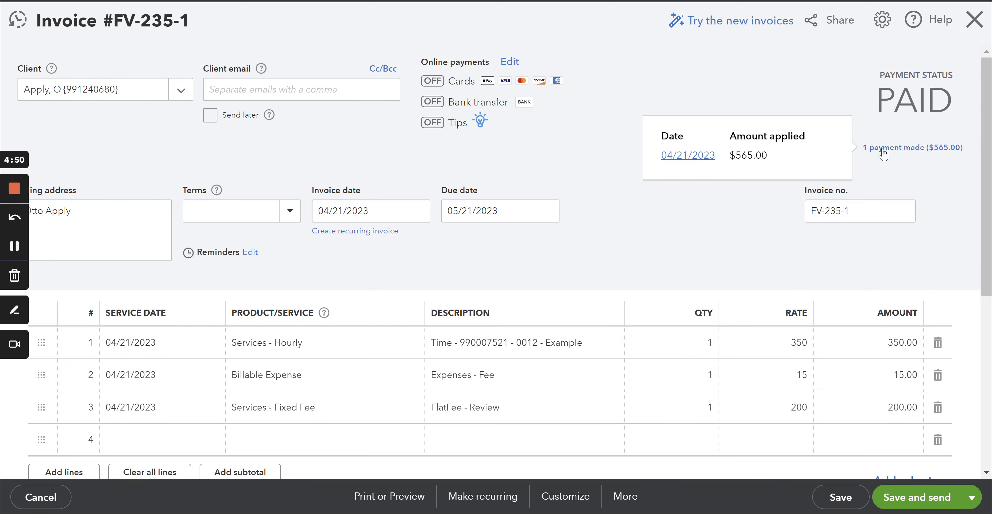
{"action": "left_click", "coordinate": [692, 157]}
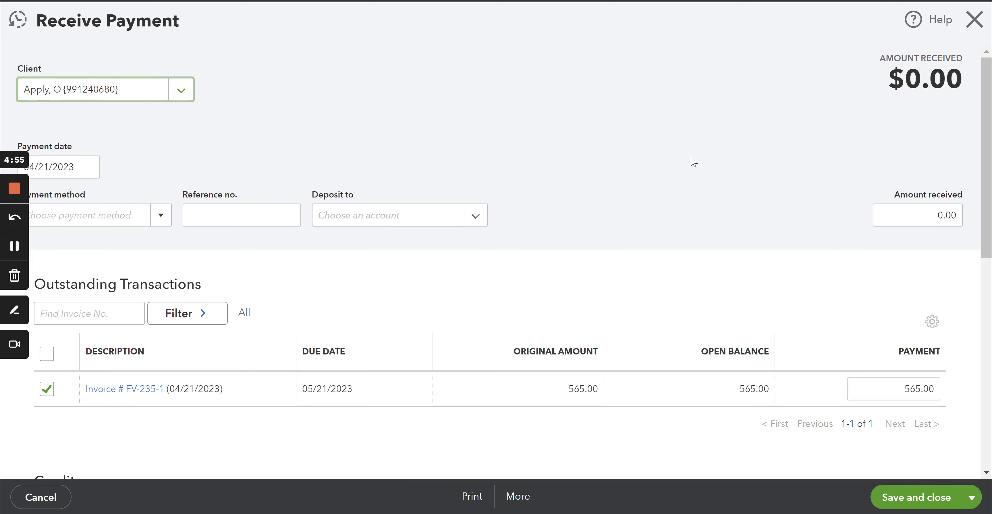
{"action": "left_click", "coordinate": [10, 243]}
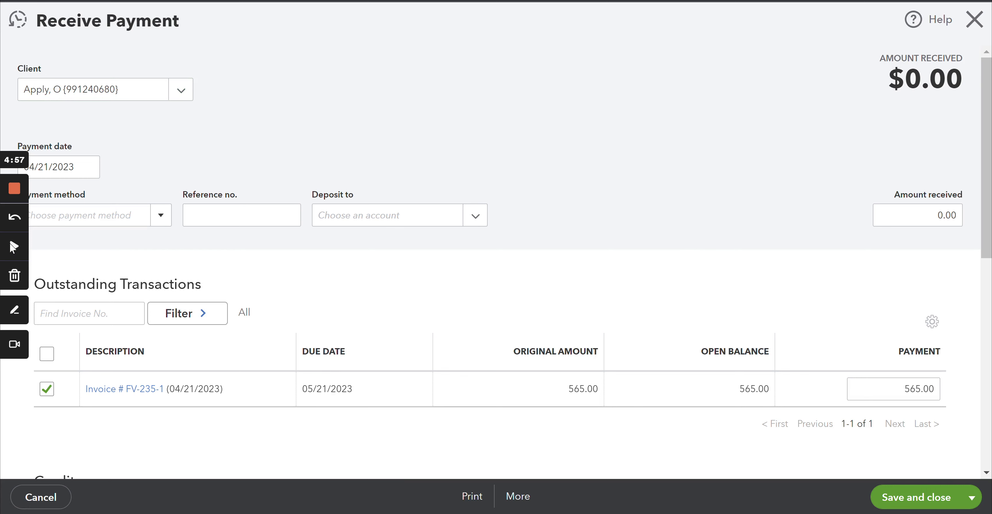
{"action": "scroll", "coordinate": [486, 249], "scroll_direction": "down", "scroll_amount": 3}
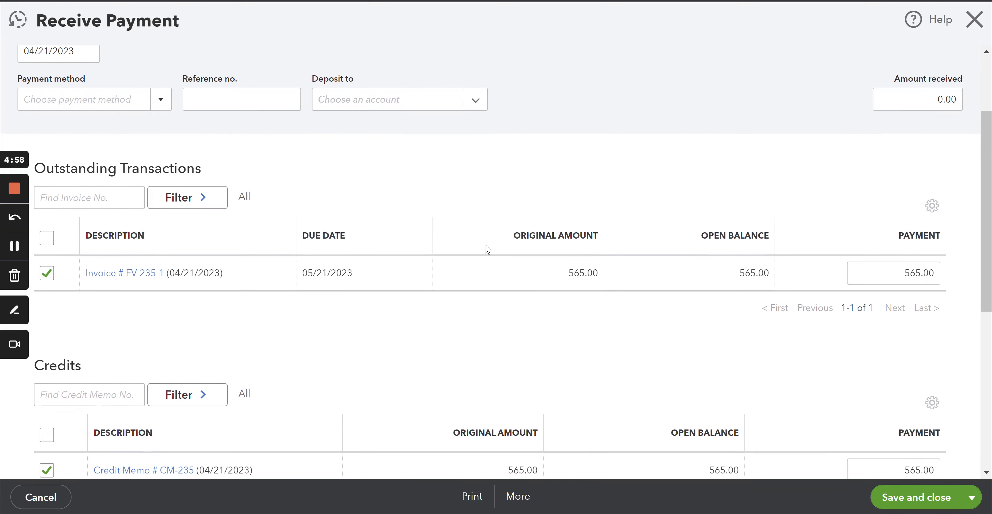
{"action": "scroll", "coordinate": [488, 249], "scroll_direction": "down", "scroll_amount": 3}
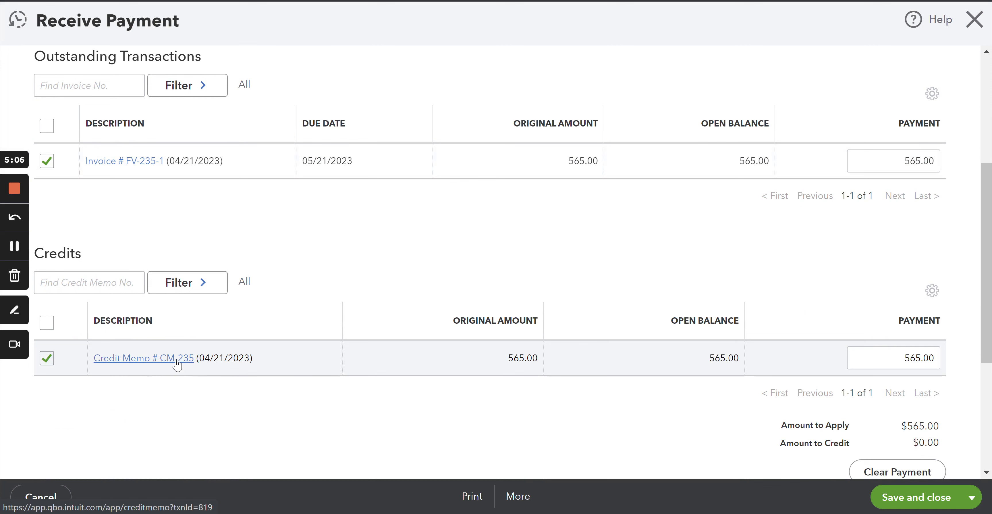
Step: Review the linked credit memo, close it, and check the client's open and overdue balances
{"action": "left_click", "coordinate": [161, 360]}
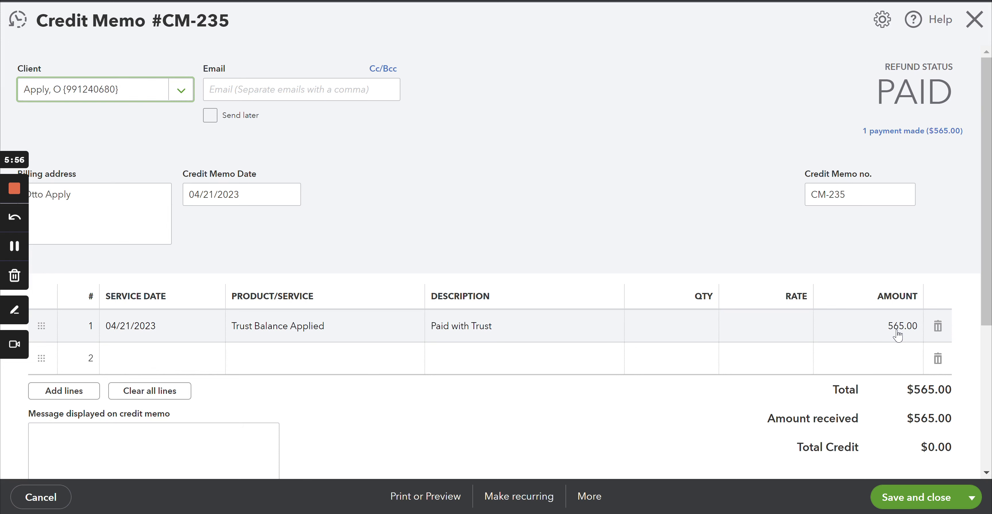
{"action": "left_click", "coordinate": [976, 35]}
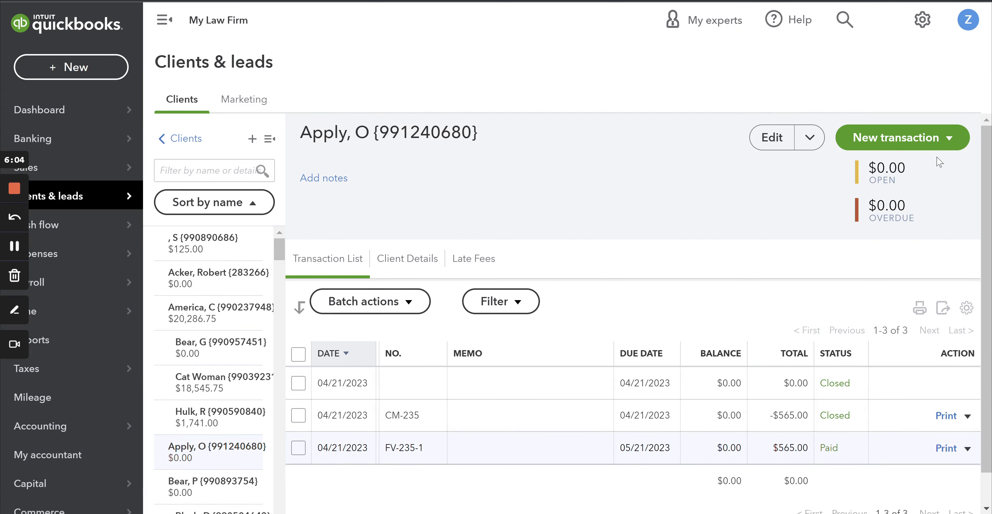
{"action": "left_click_drag", "start_coordinate": [927, 168], "coordinate": [860, 180]}
{"action": "left_click_drag", "start_coordinate": [933, 211], "coordinate": [862, 218]}
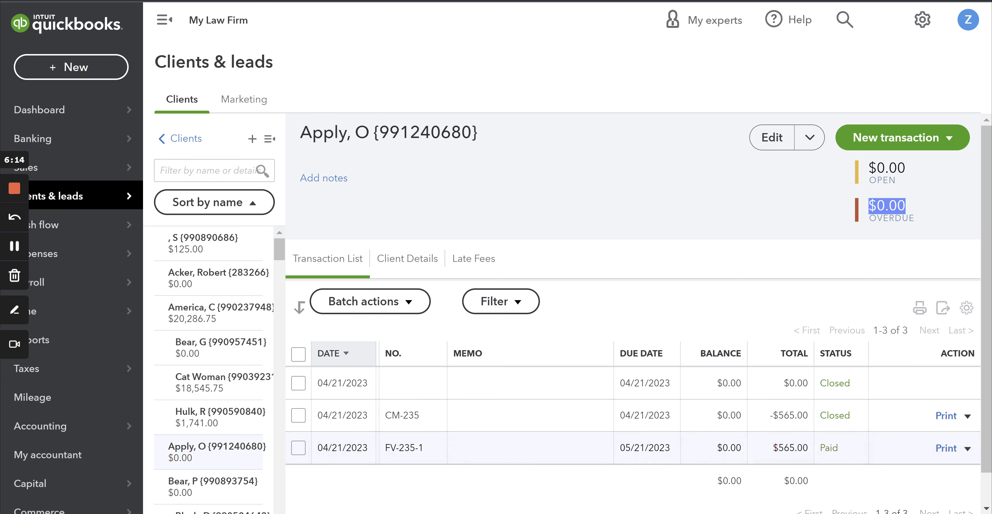
Step: Run the custom report Trust Settlement by Client with the report period set to Today
{"action": "left_click", "coordinate": [62, 341]}
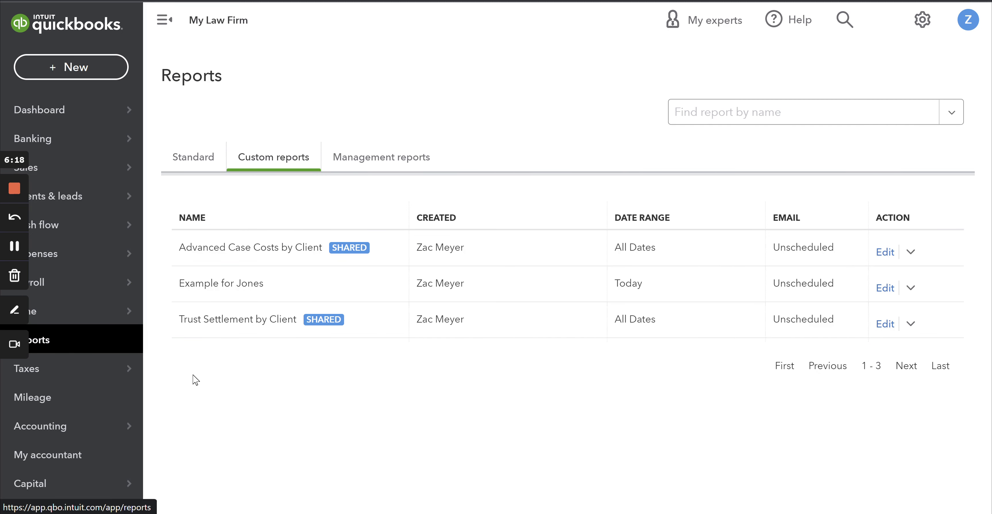
{"action": "left_click", "coordinate": [247, 320]}
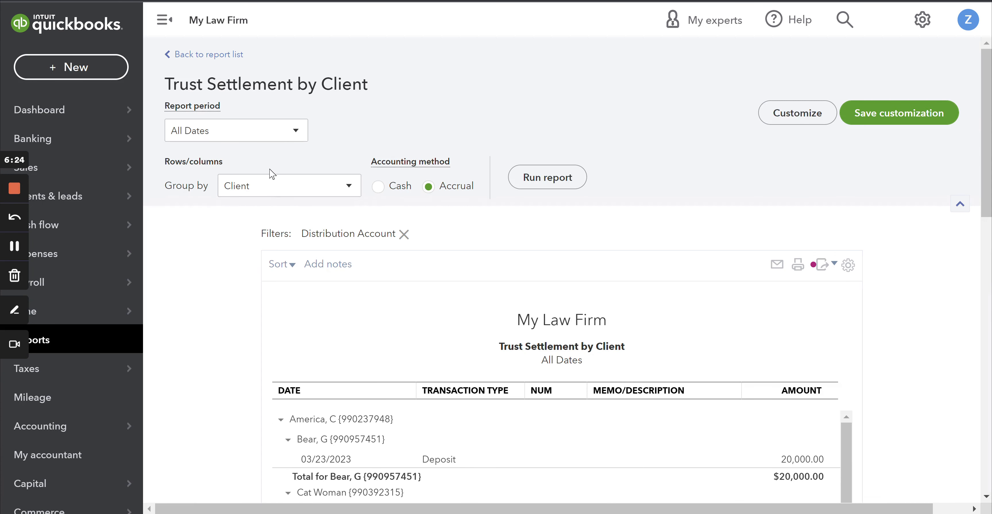
{"action": "left_click", "coordinate": [295, 132]}
{"action": "left_click", "coordinate": [228, 199]}
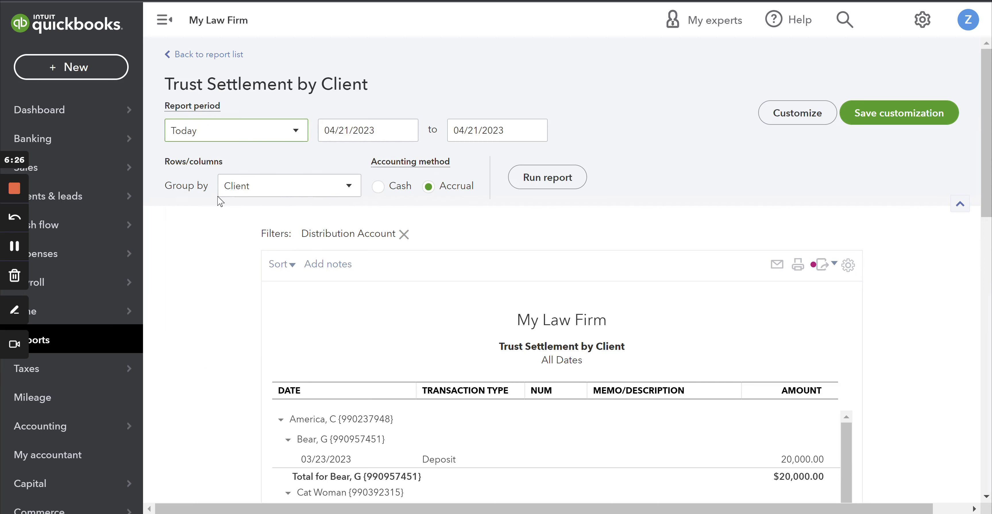
{"action": "left_click", "coordinate": [514, 177]}
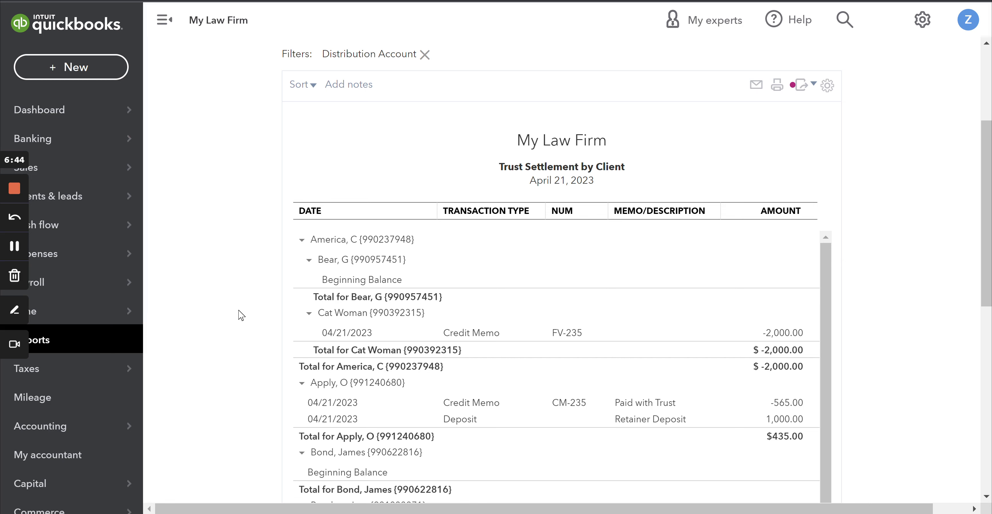
Step: Examine the report's per-client trust entries, focusing on the client's credit memo, retainer deposit and remaining trust total
{"action": "scroll", "coordinate": [242, 315], "scroll_direction": "down", "scroll_amount": 4}
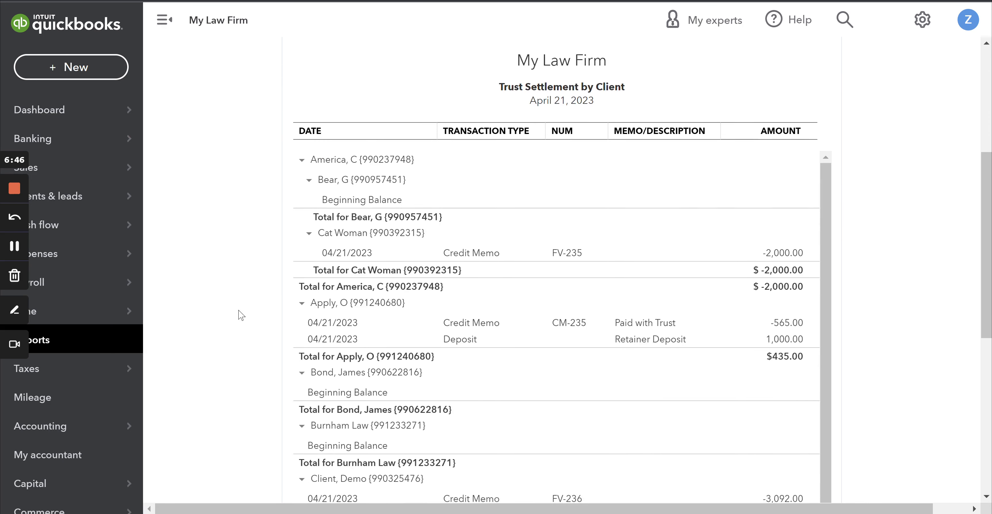
{"action": "scroll", "coordinate": [242, 314], "scroll_direction": "down", "scroll_amount": 5}
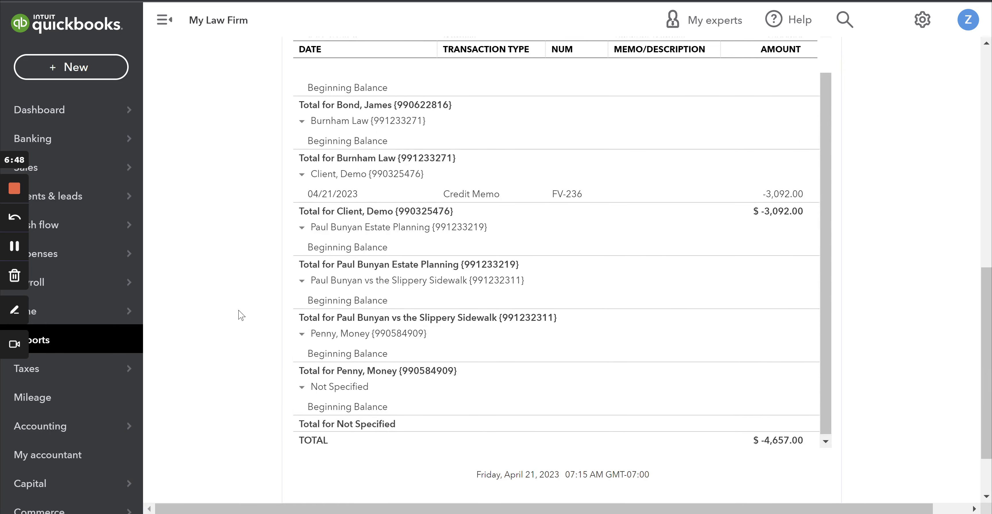
{"action": "scroll", "coordinate": [242, 315], "scroll_direction": "up", "scroll_amount": 11}
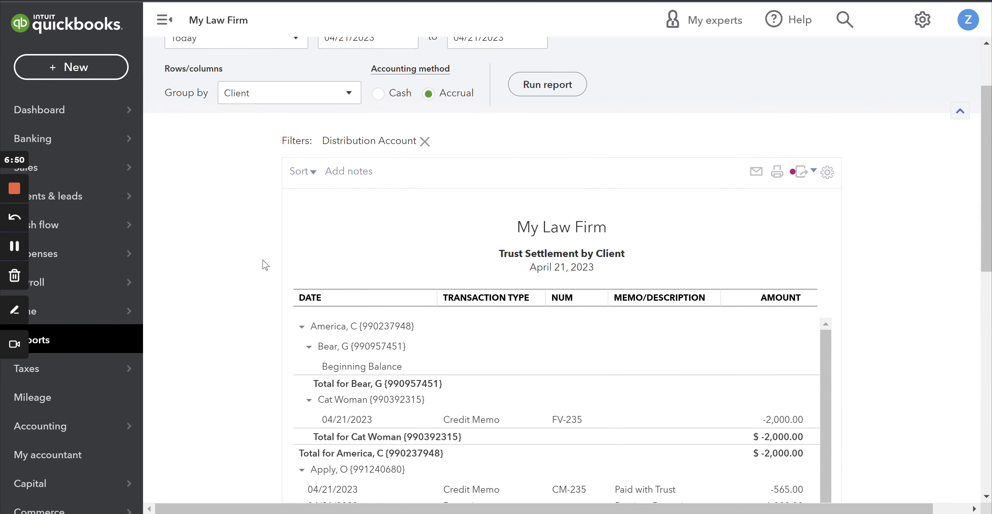
{"action": "scroll", "coordinate": [262, 265], "scroll_direction": "up", "scroll_amount": 2}
{"action": "scroll", "coordinate": [254, 337], "scroll_direction": "down", "scroll_amount": 4}
{"action": "scroll", "coordinate": [257, 342], "scroll_direction": "down", "scroll_amount": 3}
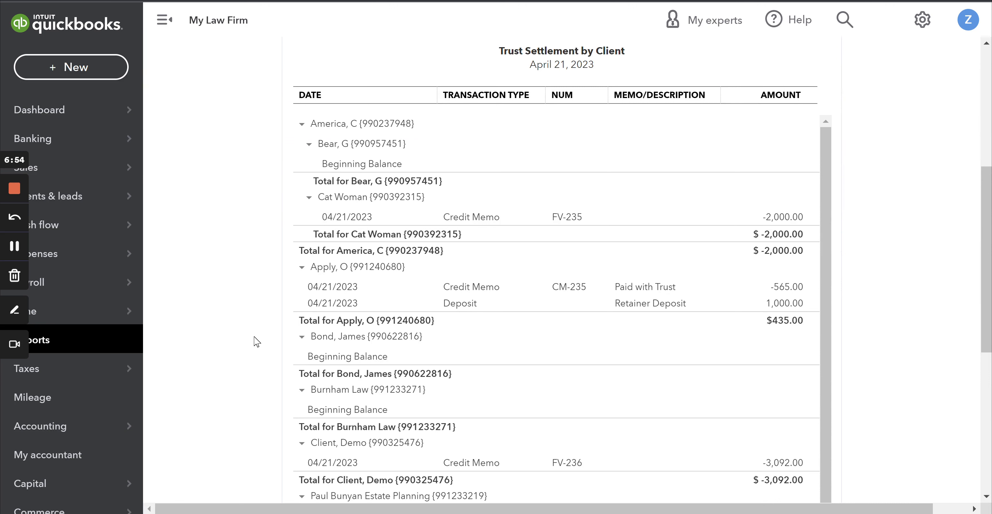
{"action": "scroll", "coordinate": [255, 341], "scroll_direction": "down", "scroll_amount": 2}
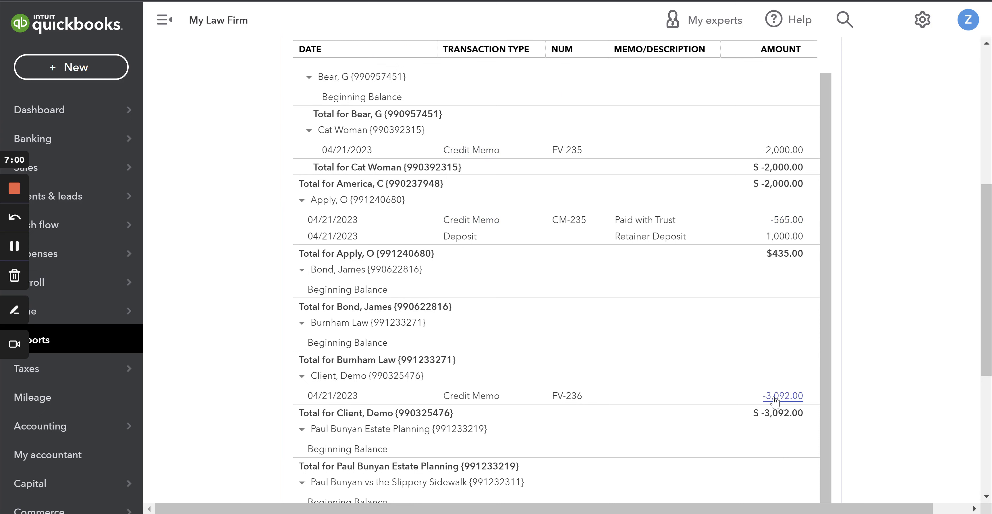
{"action": "scroll", "coordinate": [712, 391], "scroll_direction": "down", "scroll_amount": 1}
{"action": "scroll", "coordinate": [691, 351], "scroll_direction": "down", "scroll_amount": 8}
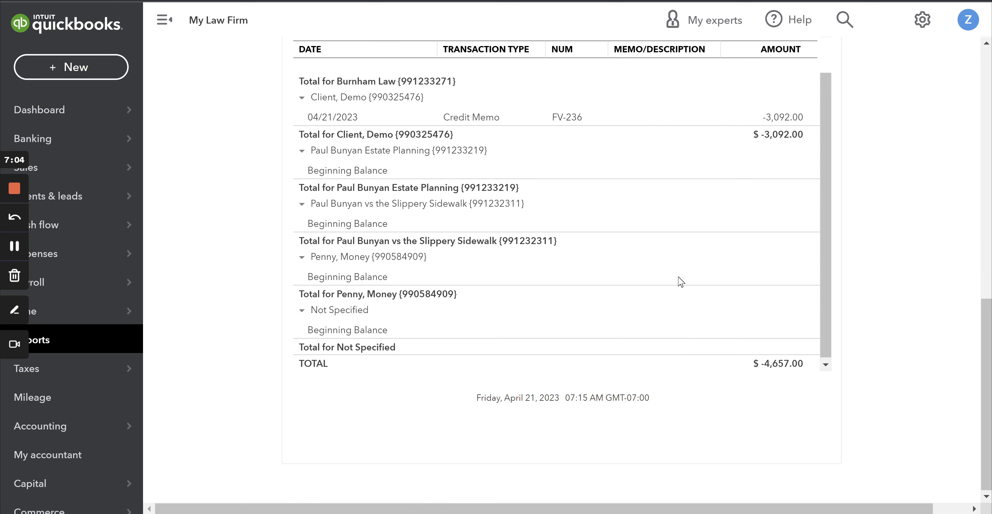
{"action": "scroll", "coordinate": [680, 281], "scroll_direction": "up", "scroll_amount": 8}
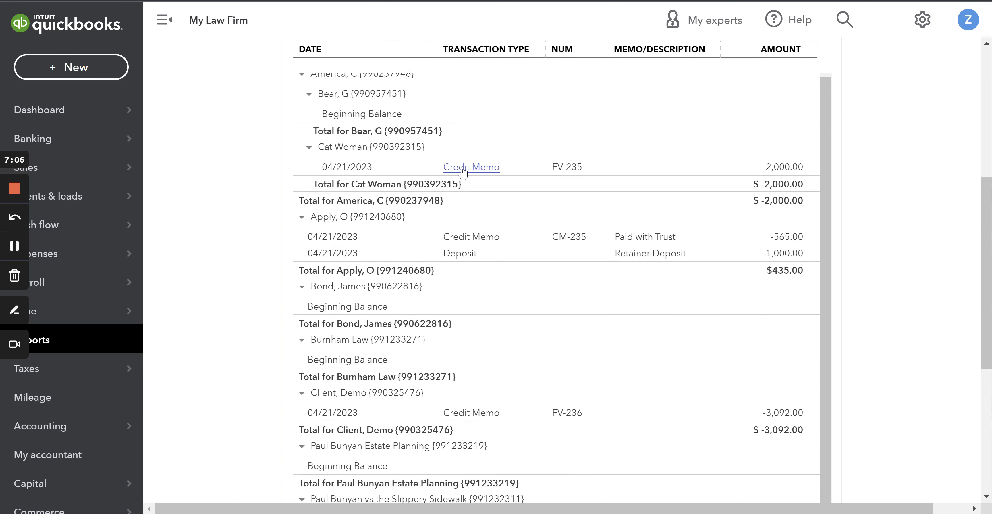
{"action": "left_click_drag", "start_coordinate": [317, 217], "coordinate": [493, 236]}
{"action": "left_click", "coordinate": [886, 254]}
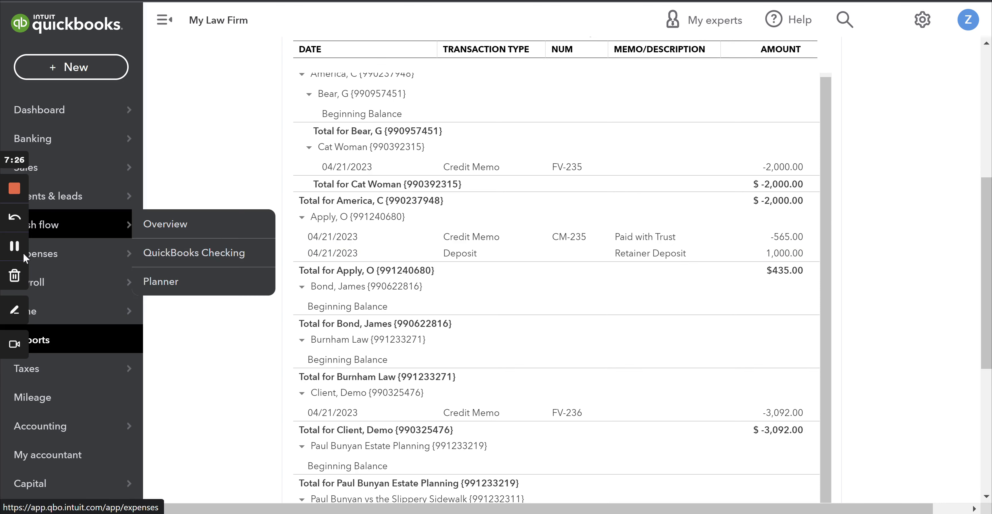
Step: Export the Trust Settlement by Client report to Excel
{"action": "scroll", "coordinate": [737, 296], "scroll_direction": "up", "scroll_amount": 8}
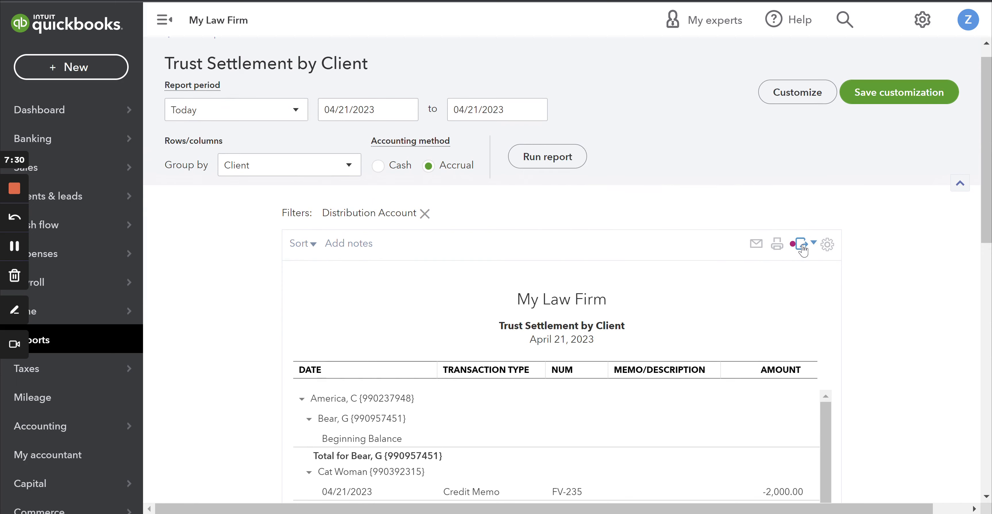
{"action": "left_click", "coordinate": [802, 247]}
{"action": "left_click", "coordinate": [686, 274]}
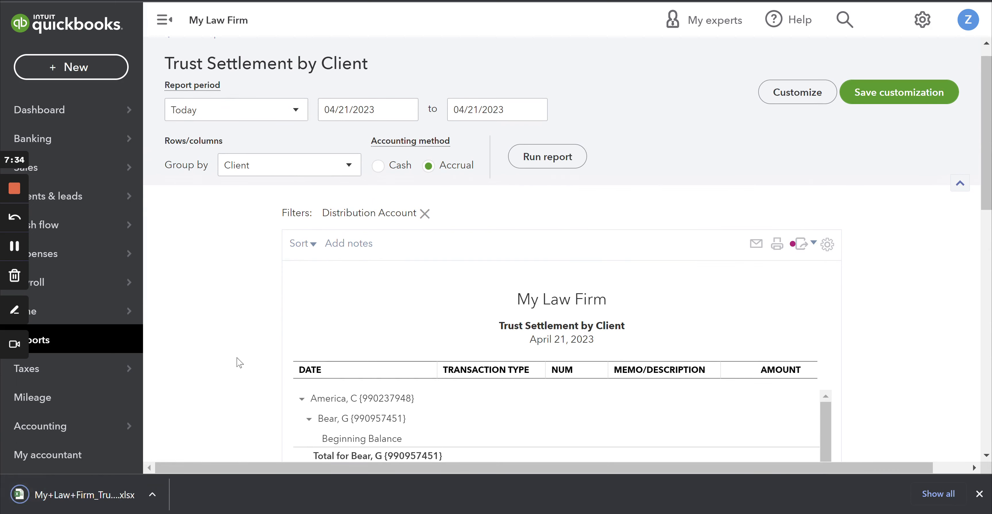
Step: Open the downloaded report workbook in Excel and enable editing
{"action": "left_click", "coordinate": [70, 496]}
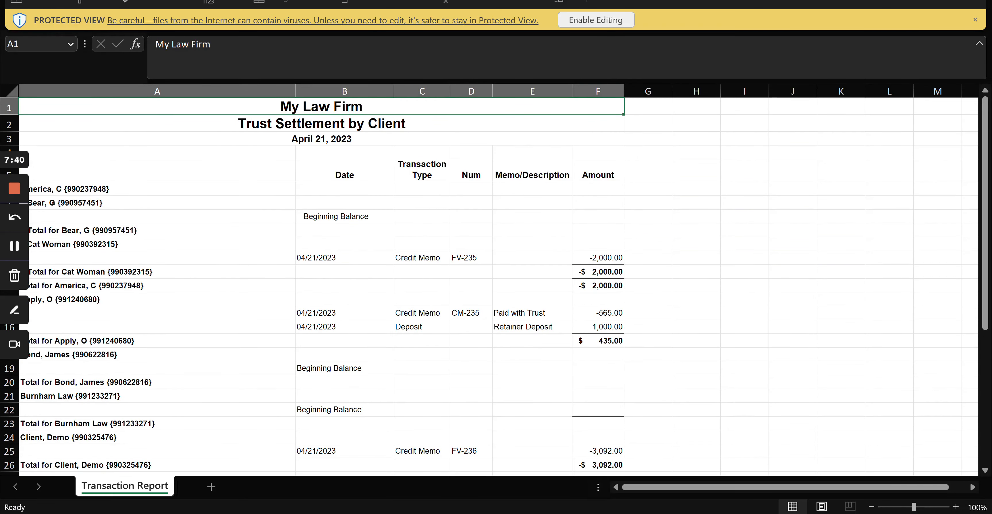
{"action": "left_click", "coordinate": [648, 202]}
{"action": "left_click", "coordinate": [596, 20]}
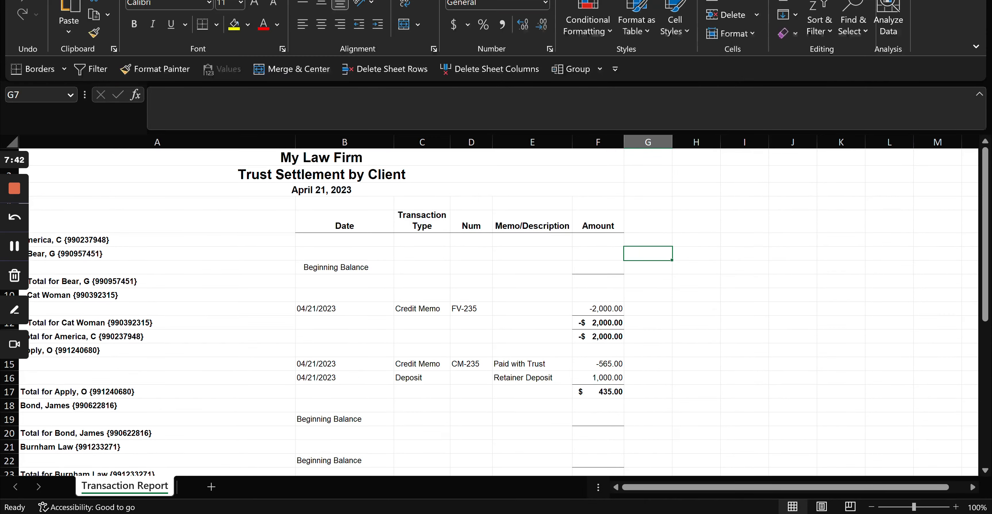
{"action": "left_click", "coordinate": [697, 336]}
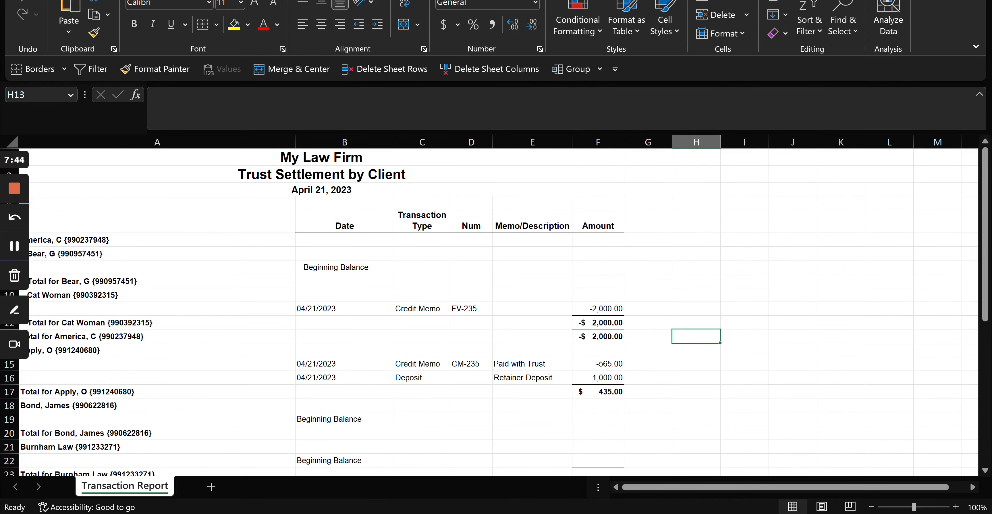
Step: Select the report table from the header row through the TOTAL row, columns A to F, and turn on filtering
{"action": "scroll", "coordinate": [489, 308], "scroll_direction": "down", "scroll_amount": 3}
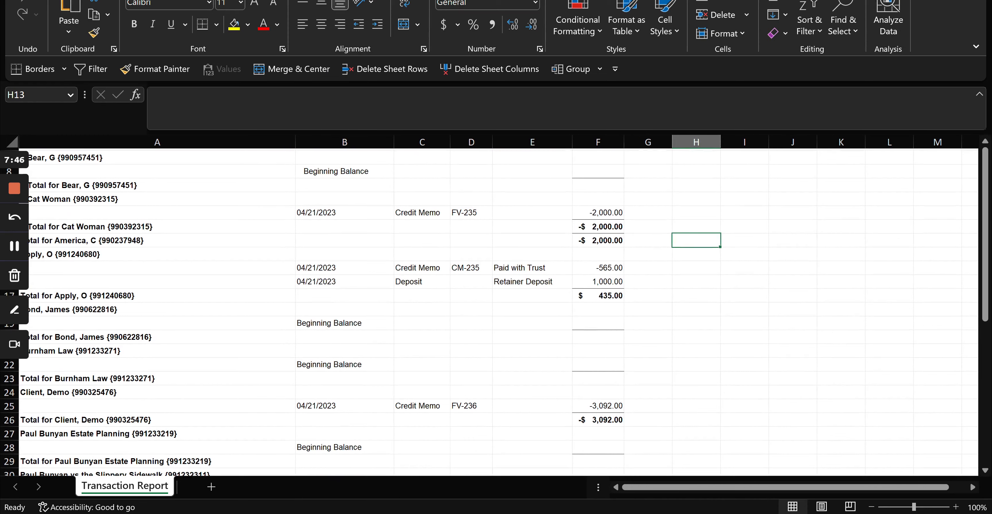
{"action": "left_click", "coordinate": [157, 241]}
{"action": "scroll", "coordinate": [157, 240], "scroll_direction": "up", "scroll_amount": 3}
{"action": "left_click_drag", "start_coordinate": [157, 222], "coordinate": [598, 391]}
{"action": "left_click", "coordinate": [598, 405], "text": "shift"}
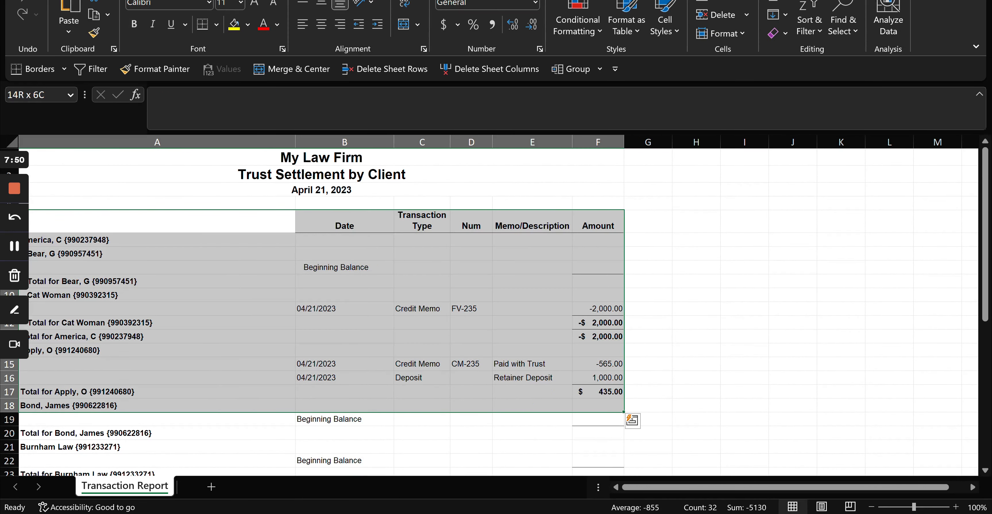
{"action": "scroll", "coordinate": [598, 405], "scroll_direction": "down", "scroll_amount": 3}
{"action": "scroll", "coordinate": [598, 293], "scroll_direction": "down", "scroll_amount": 3}
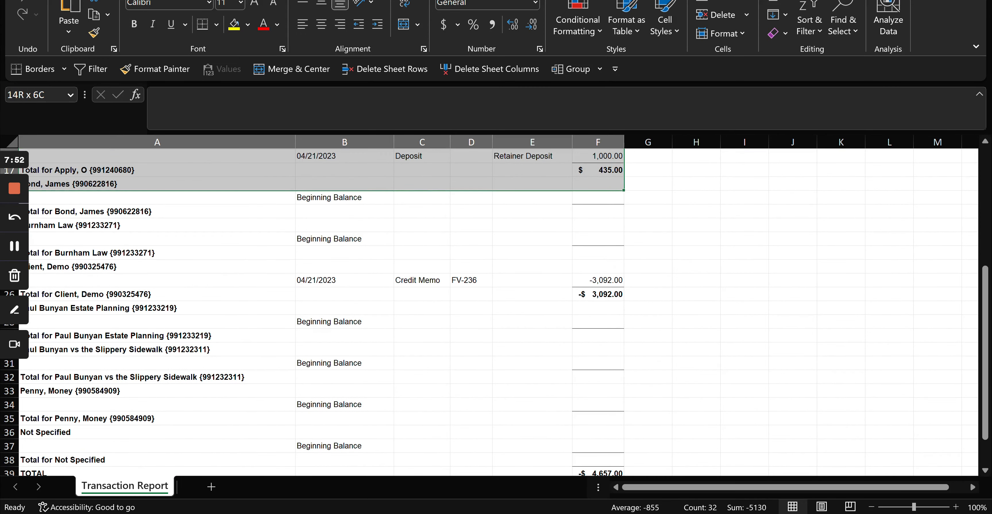
{"action": "left_click_drag", "start_coordinate": [598, 184], "coordinate": [616, 381]}
{"action": "scroll", "coordinate": [613, 377], "scroll_direction": "down", "scroll_amount": 4}
{"action": "left_click_drag", "start_coordinate": [612, 211], "coordinate": [612, 267]}
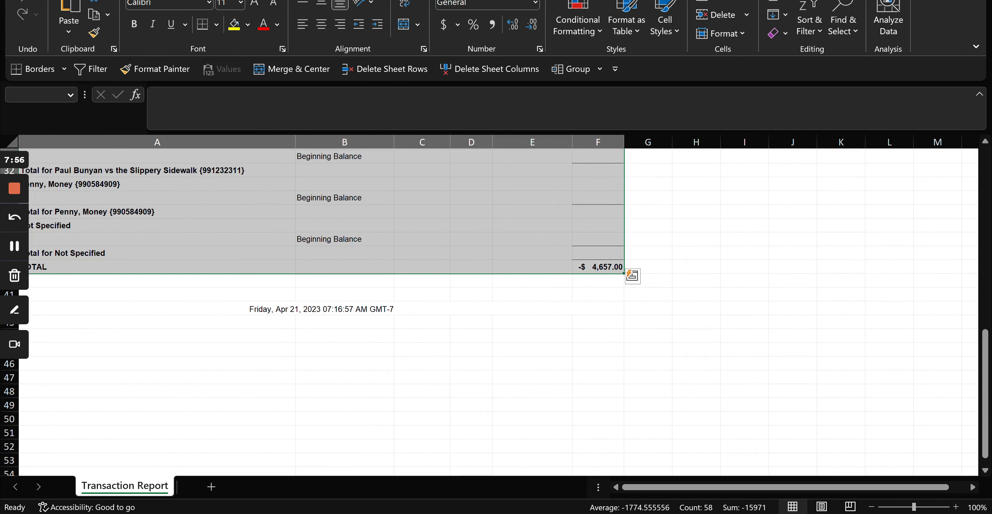
{"action": "key", "text": "ctrl+Home"}
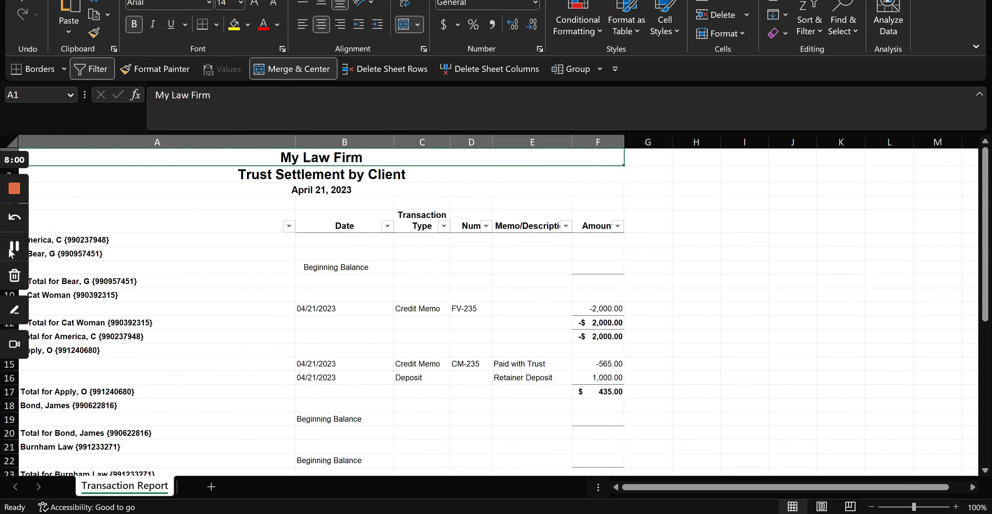
Step: Filter the Transaction Type column to show only Credit Memo rows
{"action": "scroll", "coordinate": [274, 220], "scroll_direction": "down", "scroll_amount": 1}
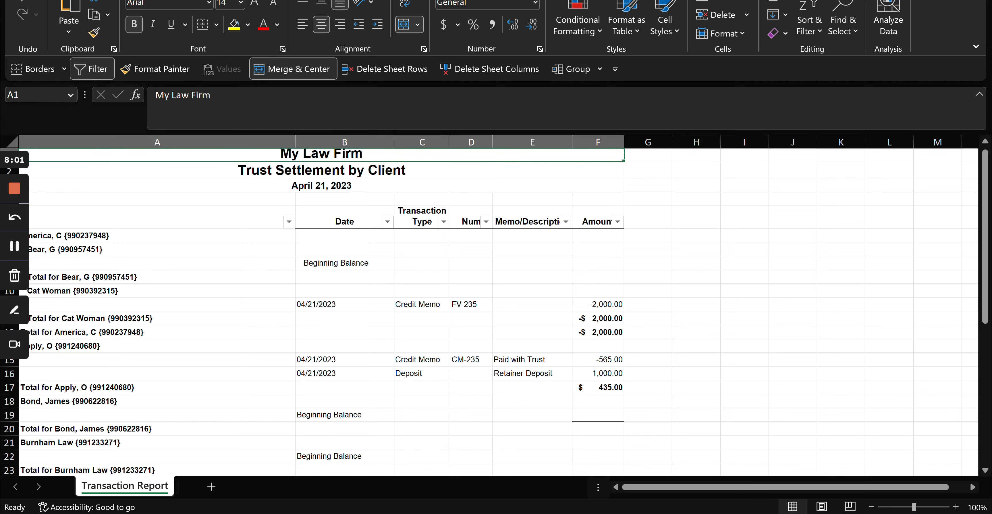
{"action": "left_click", "coordinate": [445, 222]}
{"action": "left_click", "coordinate": [287, 290]}
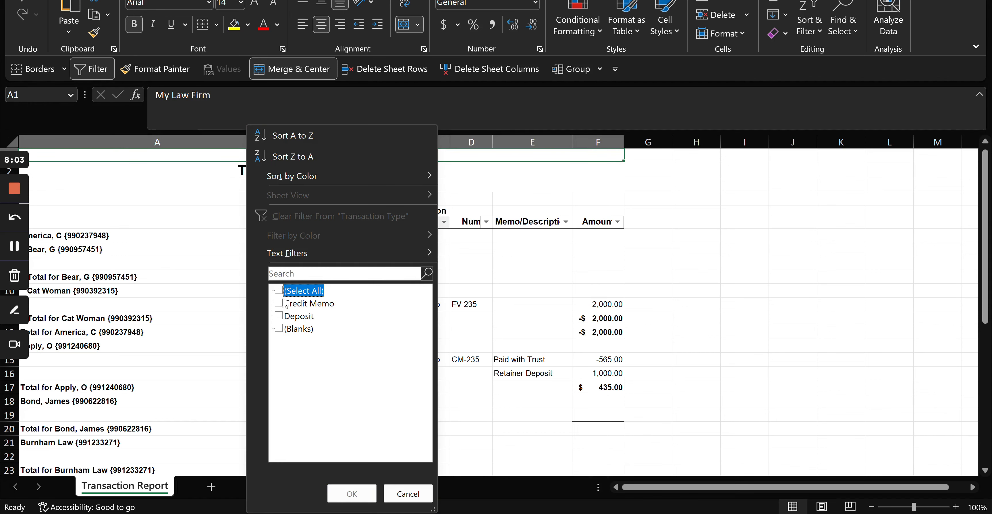
{"action": "left_click", "coordinate": [284, 304]}
{"action": "left_click", "coordinate": [350, 494]}
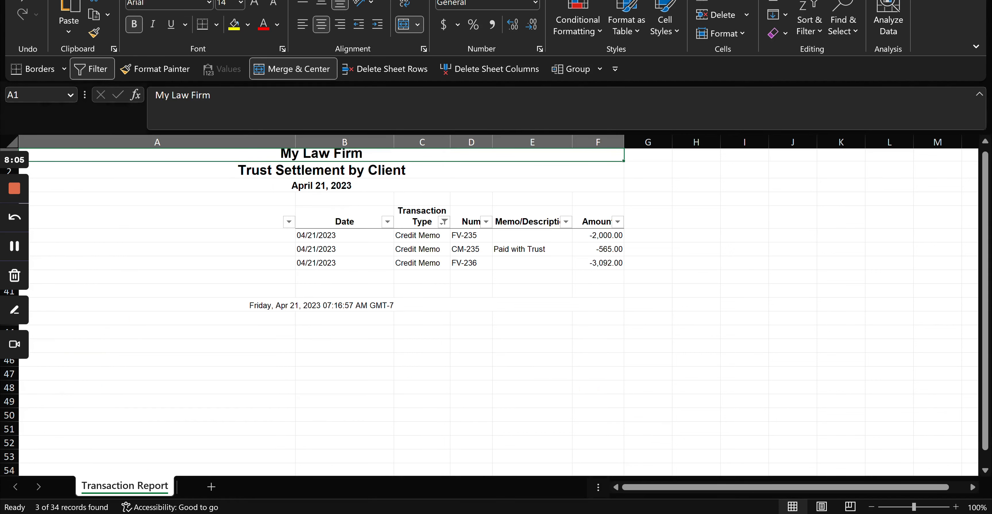
Step: Total the three filtered credit memo amounts in cell F43 with =SUBTOTAL(9,F11,F15,F25)
{"action": "left_click_drag", "start_coordinate": [598, 235], "coordinate": [597, 263]}
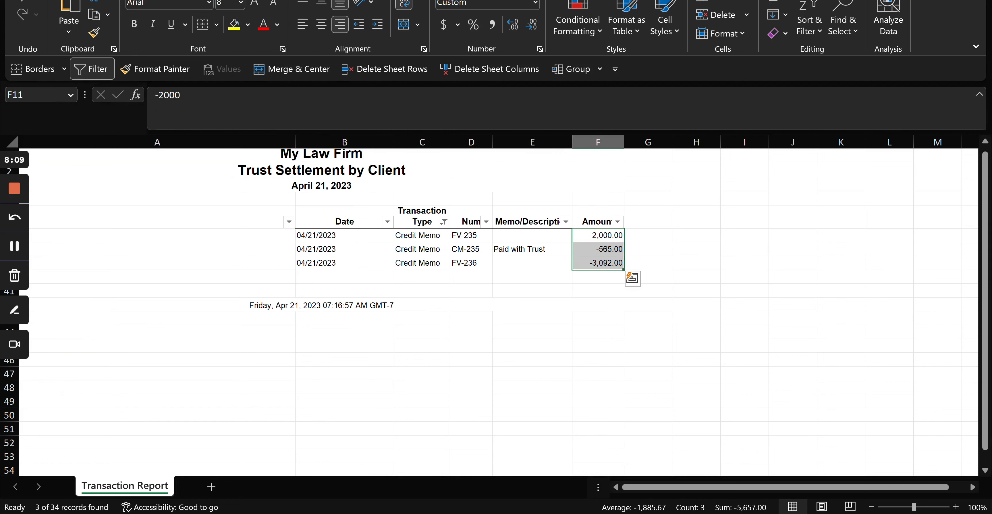
{"action": "left_click", "coordinate": [597, 318]}
{"action": "key", "text": "alt+="}
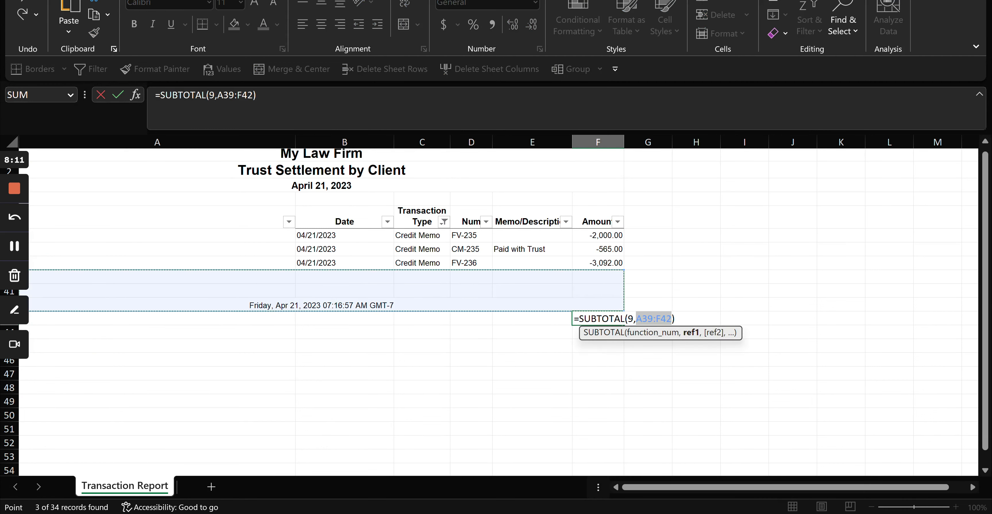
{"action": "left_click", "coordinate": [598, 235]}
{"action": "left_click", "coordinate": [598, 249], "text": "ctrl"}
{"action": "left_click", "coordinate": [598, 262], "text": "ctrl"}
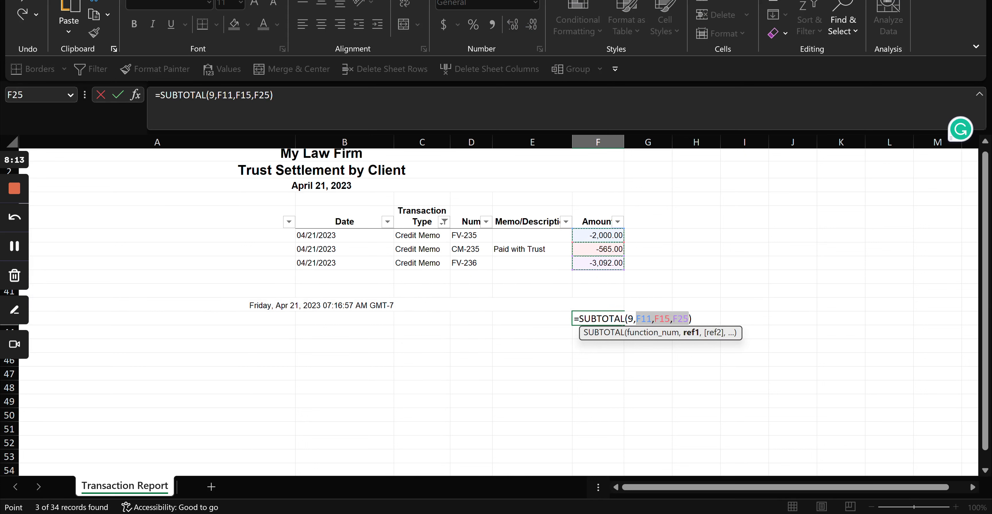
{"action": "key", "text": "Return"}
{"action": "key", "text": "Up"}
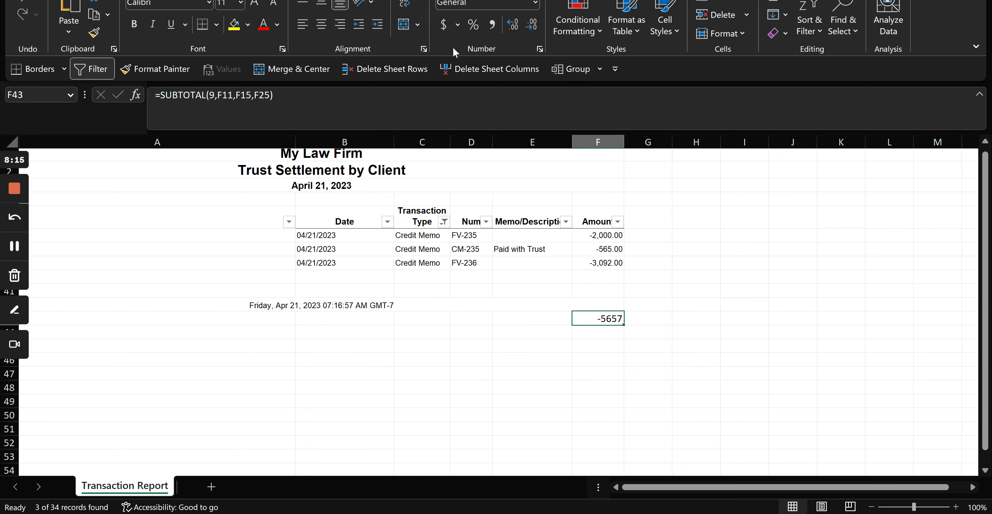
Step: Apply the Accounting number format to the subtotal in F43 and autofit the width of column F
{"action": "left_click", "coordinate": [444, 24]}
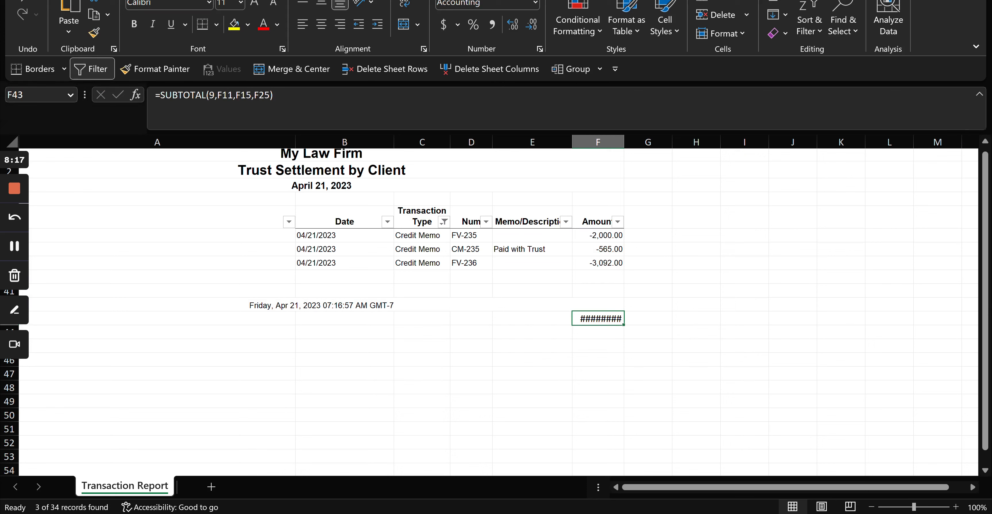
{"action": "double_click", "coordinate": [624, 142]}
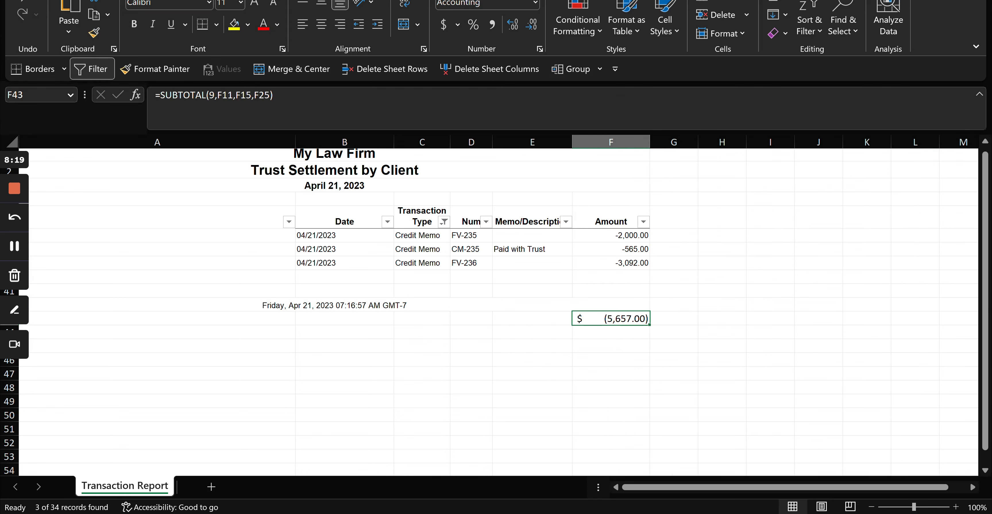
{"action": "left_click", "coordinate": [532, 276]}
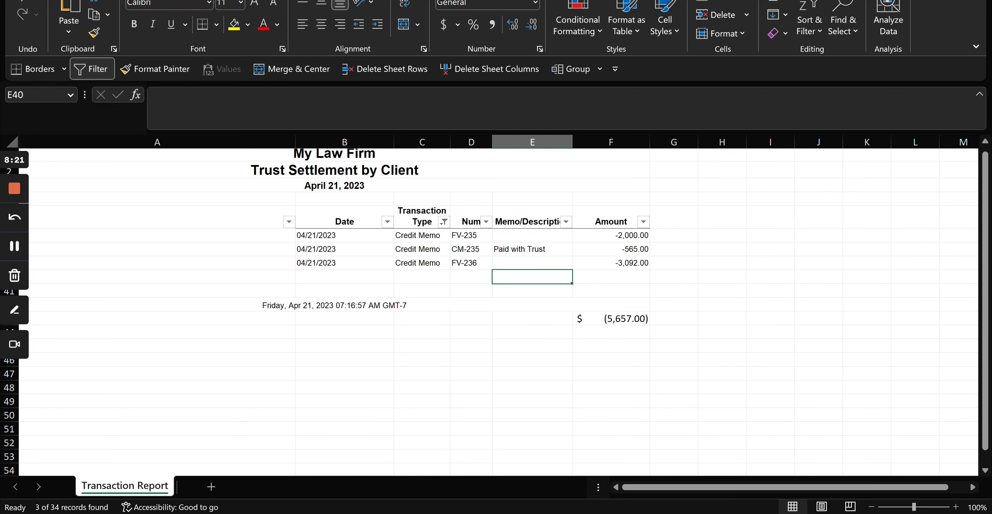
Step: Clear the filter from the Transaction Type column
{"action": "left_click", "coordinate": [444, 221]}
{"action": "left_click", "coordinate": [381, 216]}
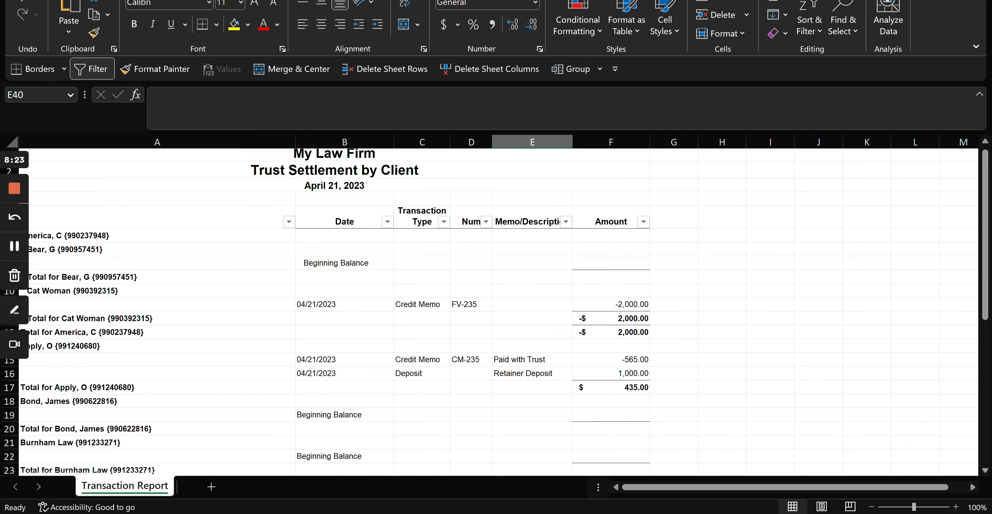
Step: Sum only the credit memo amounts F11, F15 and F25 with a SUM formula in cell F45
{"action": "scroll", "coordinate": [497, 308], "scroll_direction": "down", "scroll_amount": 12}
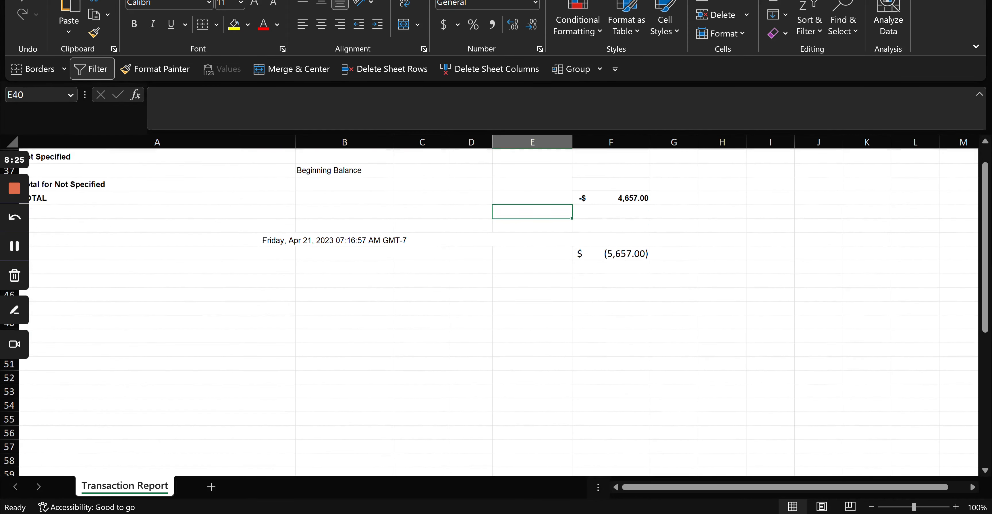
{"action": "left_click", "coordinate": [611, 281]}
{"action": "key", "text": "alt+equal"}
{"action": "scroll", "coordinate": [611, 281], "scroll_direction": "up", "scroll_amount": 10}
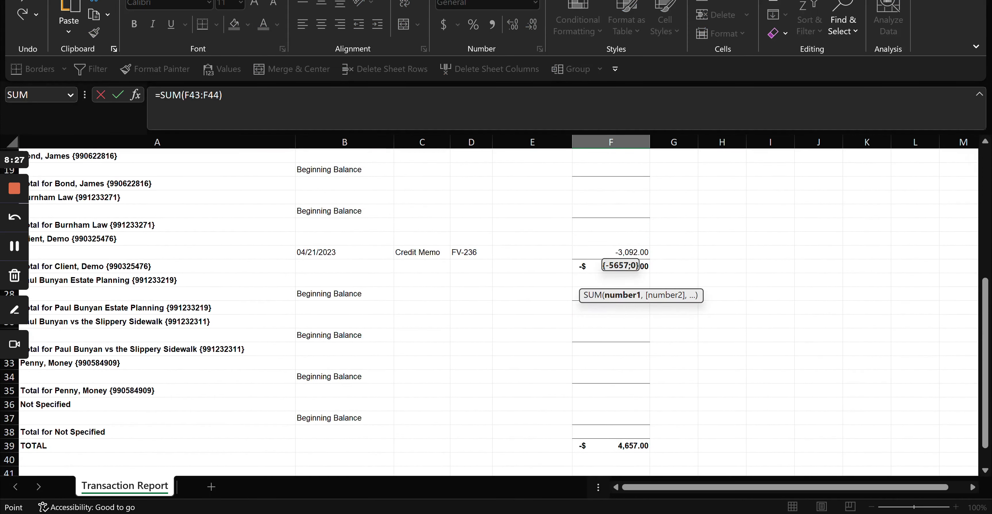
{"action": "scroll", "coordinate": [611, 308], "scroll_direction": "up", "scroll_amount": 1}
{"action": "left_click_drag", "start_coordinate": [624, 256], "coordinate": [632, 312]}
{"action": "left_click_drag", "start_coordinate": [624, 256], "coordinate": [628, 311]}
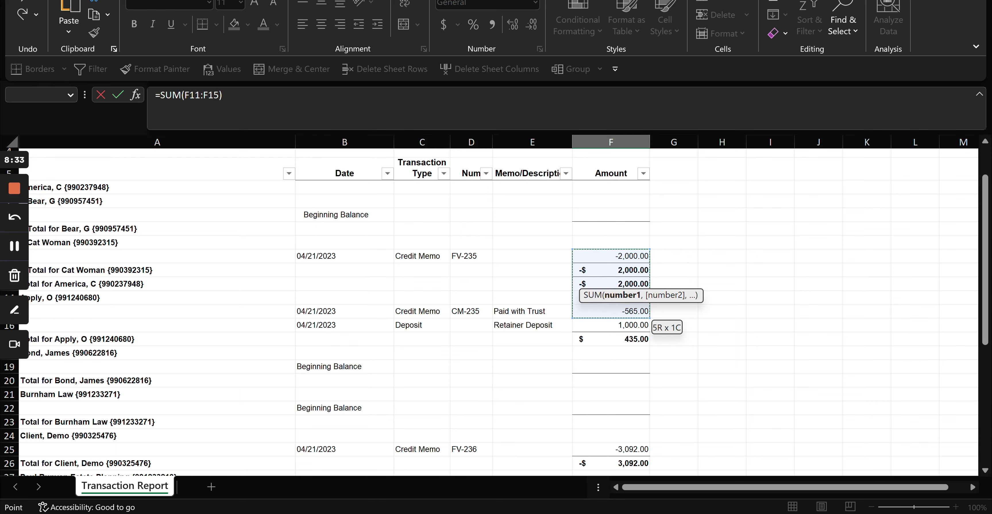
{"action": "left_click", "coordinate": [624, 256]}
{"action": "left_click", "coordinate": [623, 311], "text": "ctrl"}
{"action": "scroll", "coordinate": [624, 311], "scroll_direction": "down", "scroll_amount": 3}
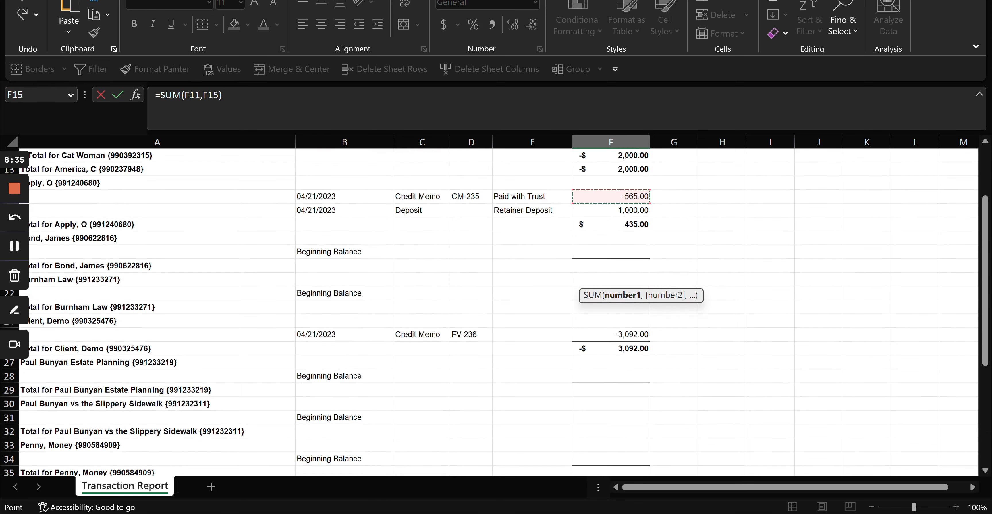
{"action": "left_click", "coordinate": [624, 339], "text": "ctrl"}
{"action": "key", "text": "Return"}
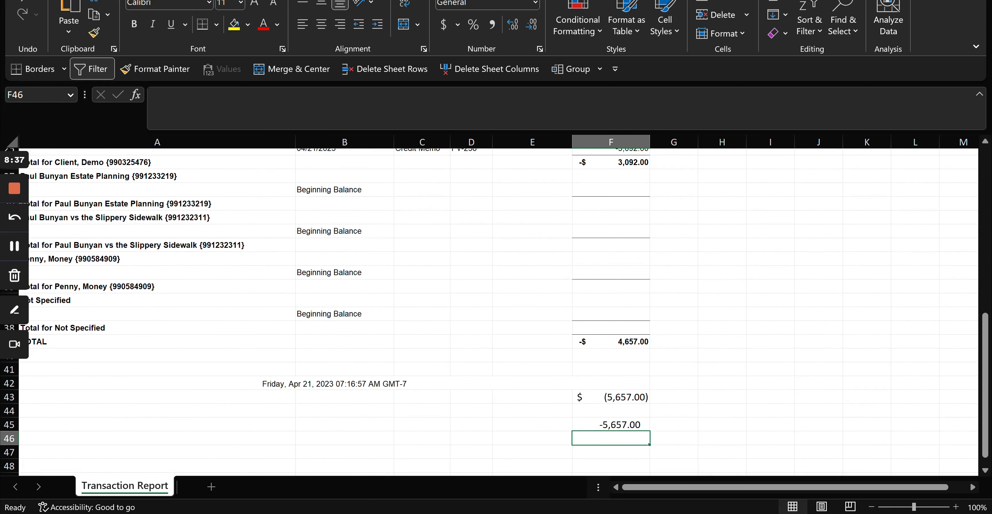
Step: Copy the number formatting of F43 to the sum in F45 with Format Painter
{"action": "left_click", "coordinate": [616, 397]}
{"action": "left_click", "coordinate": [156, 69]}
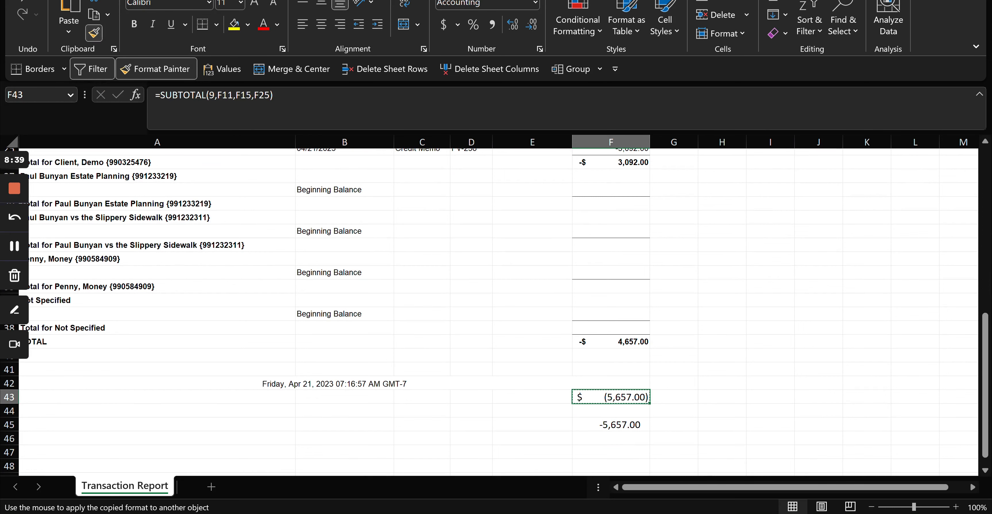
{"action": "left_click", "coordinate": [617, 425]}
{"action": "left_click", "coordinate": [532, 411]}
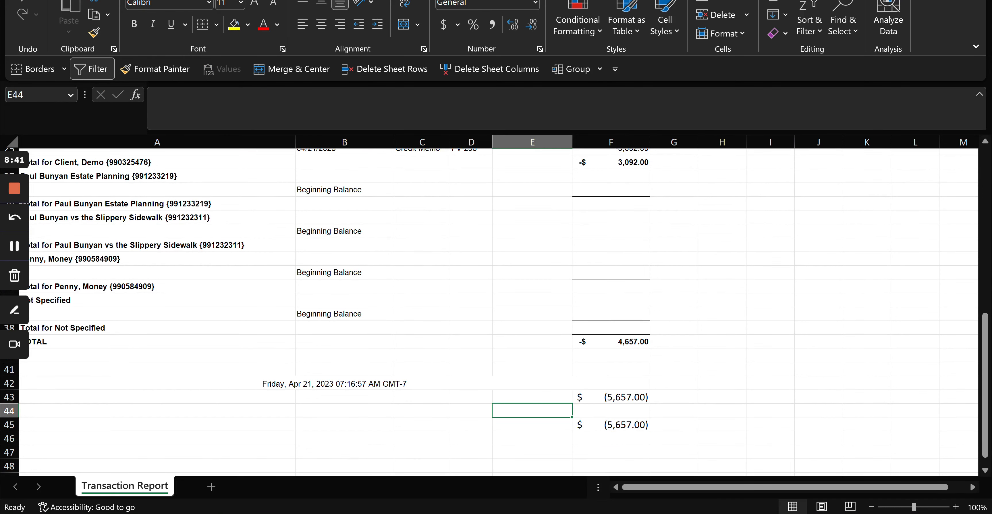
Step: Switch to QuickBooks and start a new Transfer transaction
{"action": "scroll", "coordinate": [532, 312], "scroll_direction": "up", "scroll_amount": 9}
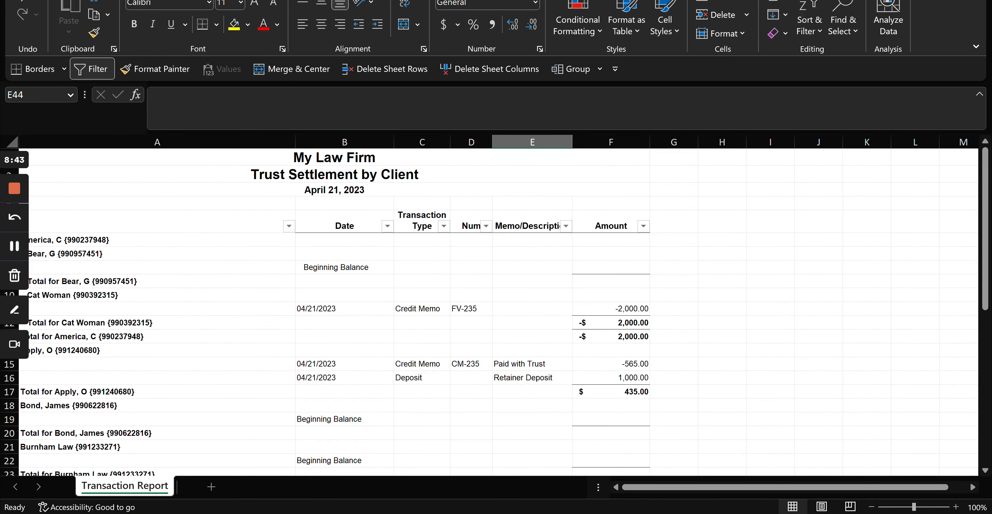
{"action": "mouse_move", "coordinate": [450, 513]}
{"action": "left_click", "coordinate": [528, 458]}
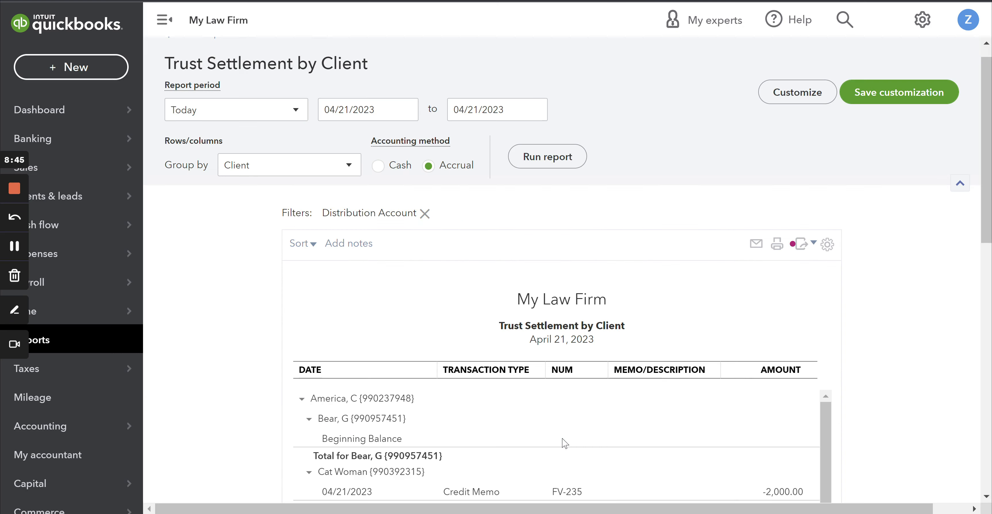
{"action": "left_click", "coordinate": [94, 77]}
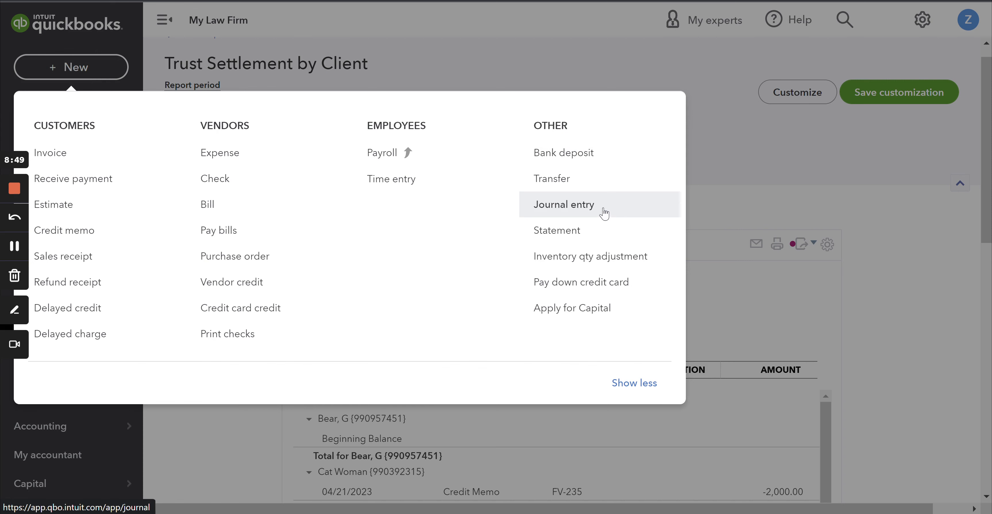
{"action": "left_click", "coordinate": [584, 181]}
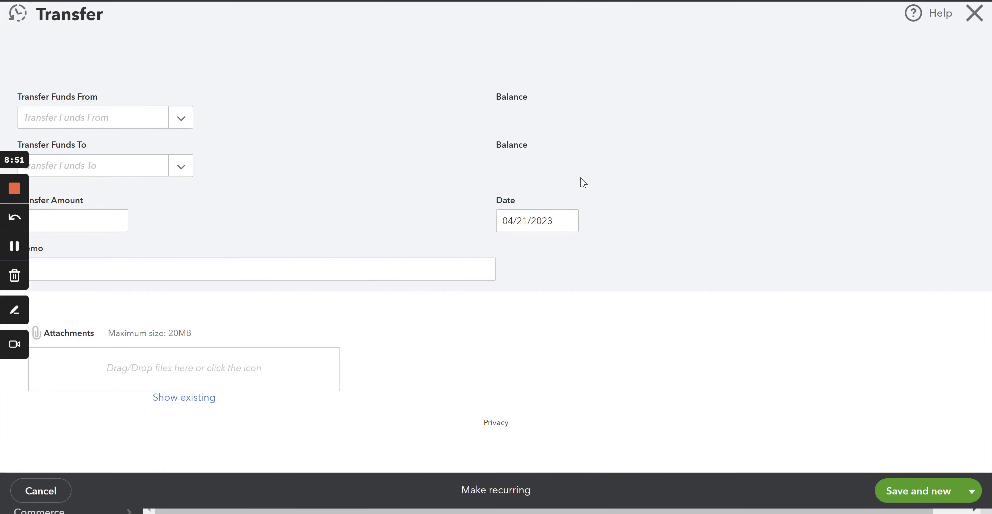
Step: Set the transfer from Trust Bank Account to Operating Bank Account and enter the memo "Batch Billing 4-21-2023"
{"action": "left_click", "coordinate": [179, 129]}
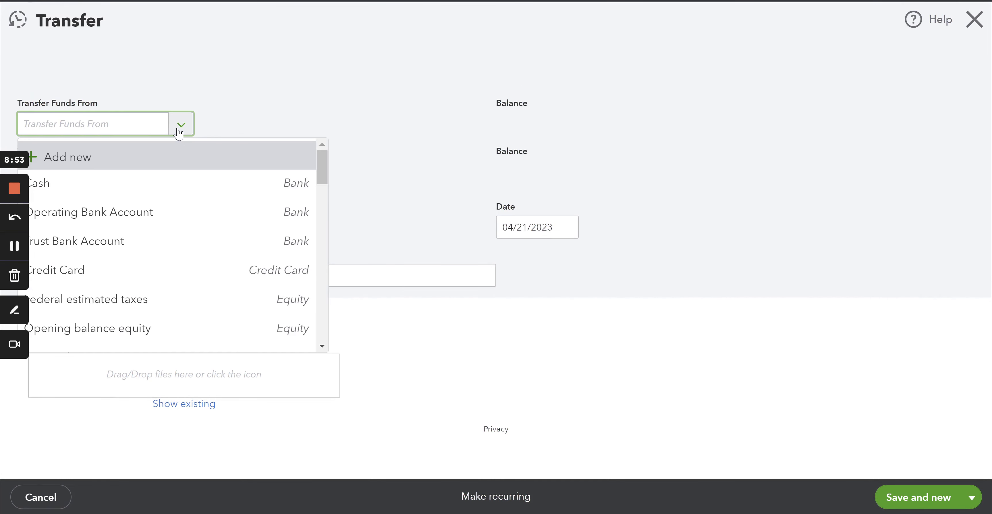
{"action": "left_click", "coordinate": [159, 242]}
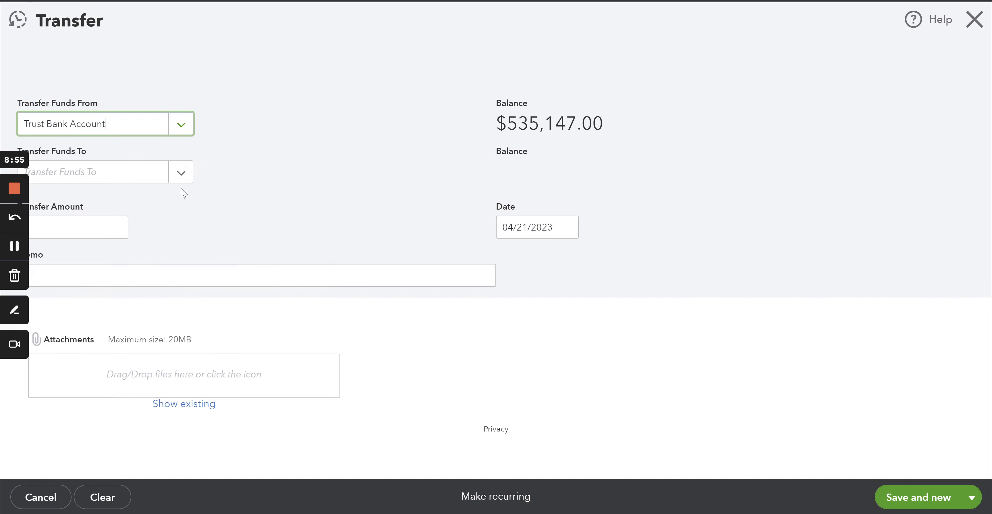
{"action": "left_click", "coordinate": [181, 173]}
{"action": "left_click", "coordinate": [171, 265]}
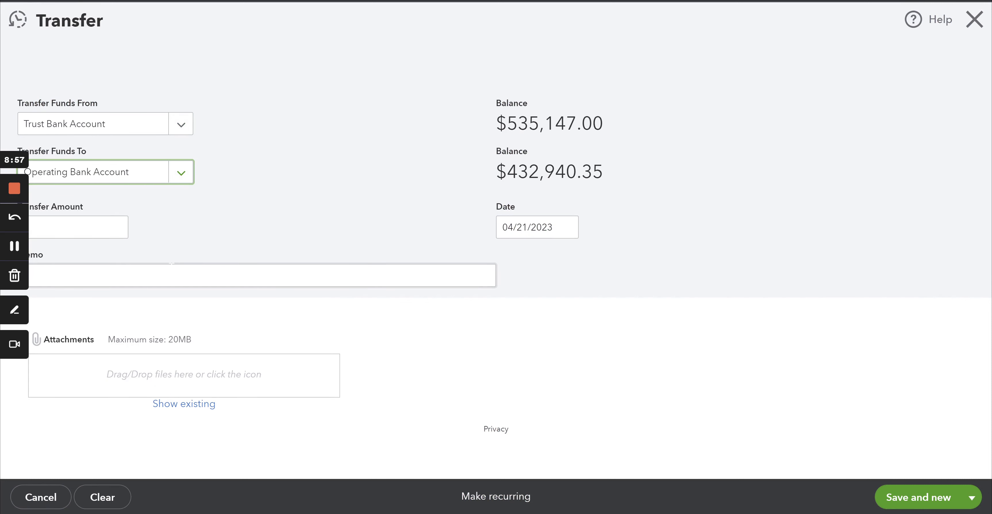
{"action": "left_click", "coordinate": [216, 275]}
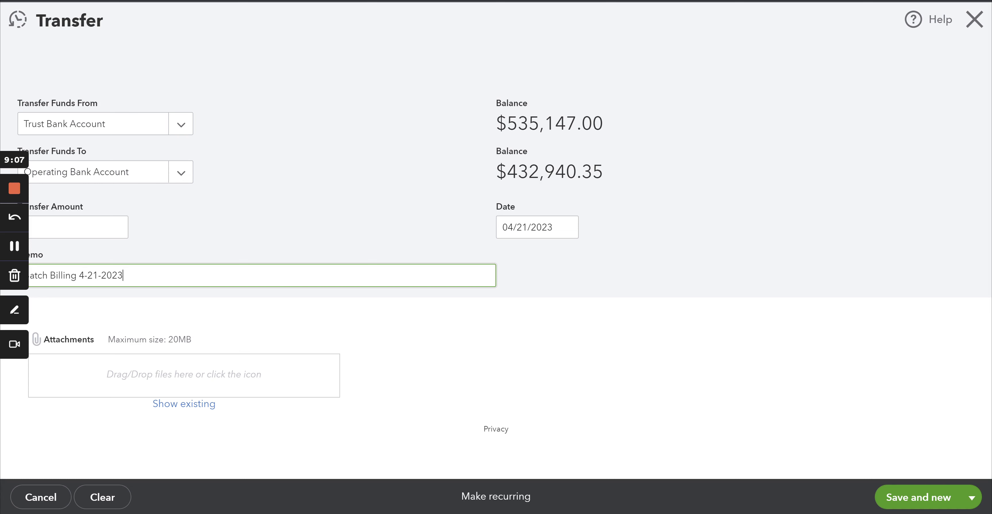
Step: Attach the downloaded My+Law+Firm_Trust+Settlement+by+Client.xlsx report from the Downloads folder to the transfer
{"action": "left_click", "coordinate": [126, 383]}
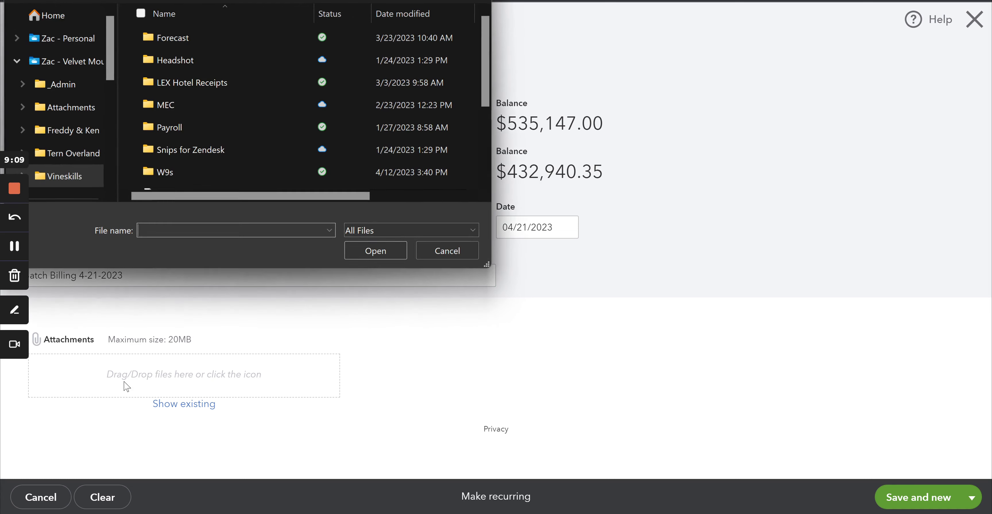
{"action": "scroll", "coordinate": [106, 127], "scroll_direction": "down", "scroll_amount": 2}
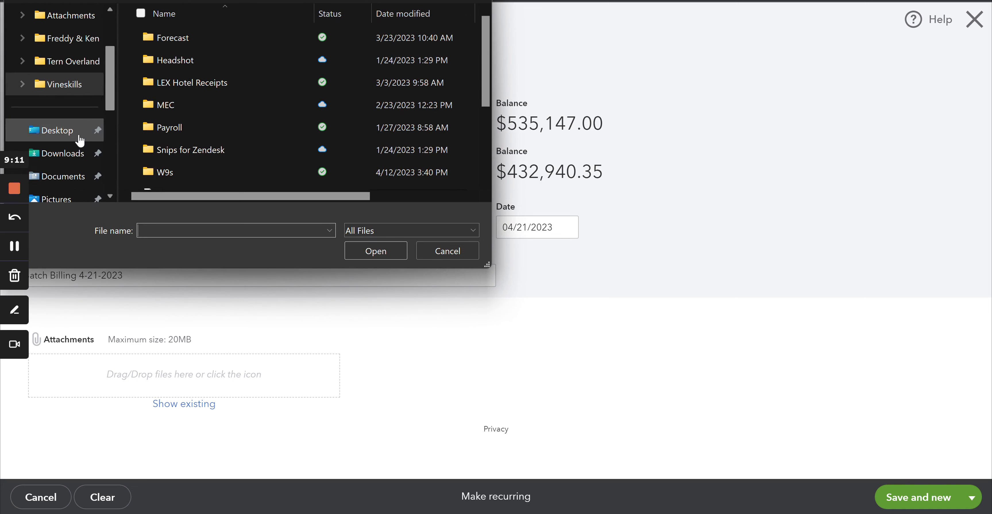
{"action": "left_click", "coordinate": [63, 153]}
{"action": "left_click", "coordinate": [215, 55]}
{"action": "left_click", "coordinate": [358, 252]}
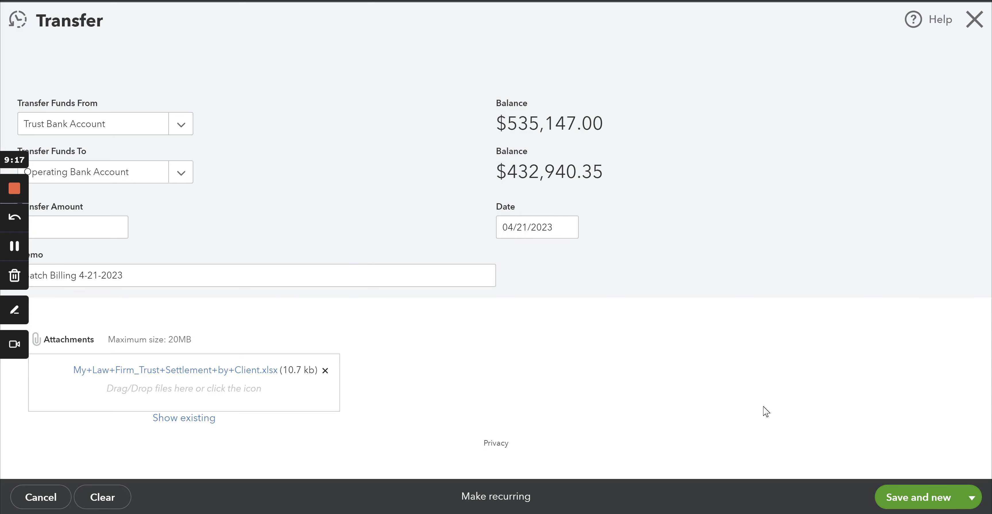
Step: Switch to Excel and copy the credit memo total in F43 of the Transaction Report sheet
{"action": "left_click", "coordinate": [115, 229]}
{"action": "mouse_move", "coordinate": [734, 512]}
{"action": "left_click", "coordinate": [724, 447]}
{"action": "left_click", "coordinate": [674, 405]}
{"action": "scroll", "coordinate": [674, 405], "scroll_direction": "down", "scroll_amount": 3}
{"action": "scroll", "coordinate": [673, 405], "scroll_direction": "down", "scroll_amount": 11}
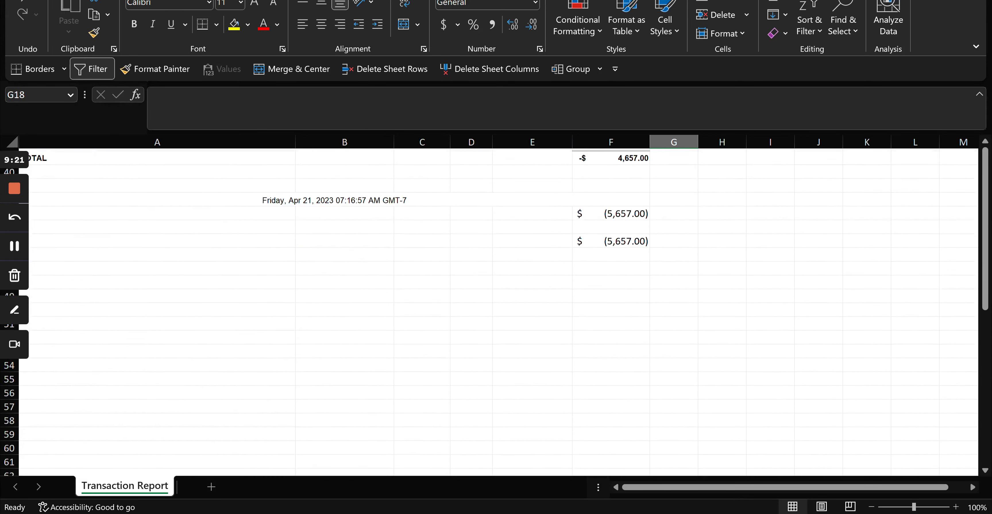
{"action": "left_click", "coordinate": [611, 166]}
{"action": "key", "text": "ctrl+c"}
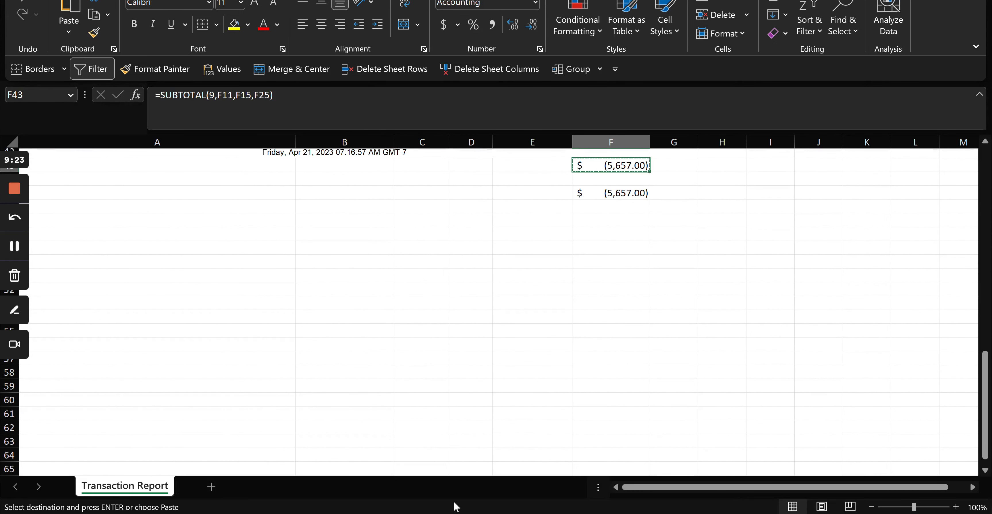
Step: Switch to QuickBooks, enter the copied total as a positive transfer amount of 5,657.00, and save and close the transfer
{"action": "mouse_move", "coordinate": [454, 513]}
{"action": "left_click", "coordinate": [500, 437]}
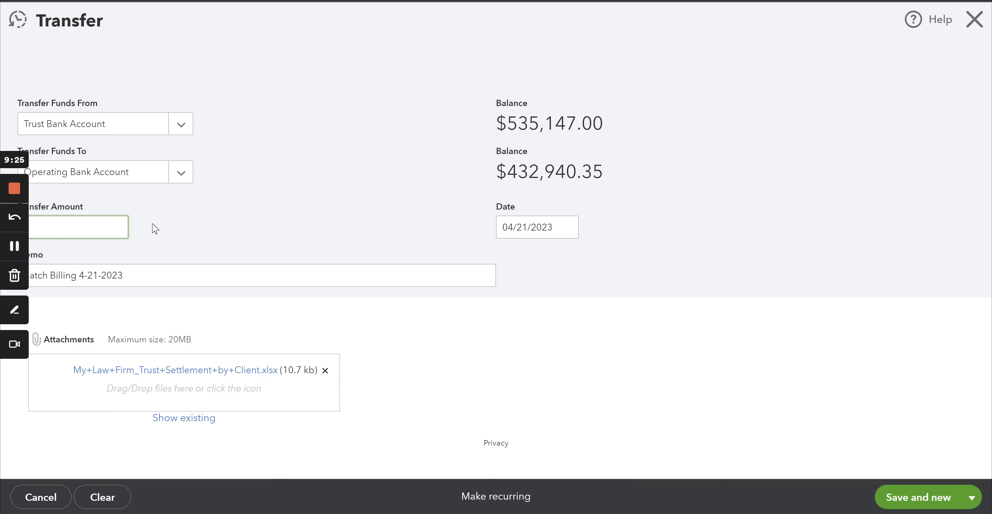
{"action": "key", "text": "ctrl+v"}
{"action": "key", "text": "BackSpace"}
{"action": "key", "text": "Left"}
{"action": "key", "text": "Left"}
{"action": "key", "text": "Left"}
{"action": "key", "text": "Left"}
{"action": "key", "text": "Left"}
{"action": "key", "text": "Left"}
{"action": "key", "text": "Left"}
{"action": "key", "text": "Left"}
{"action": "key", "text": "BackSpace"}
{"action": "key", "text": "BackSpace"}
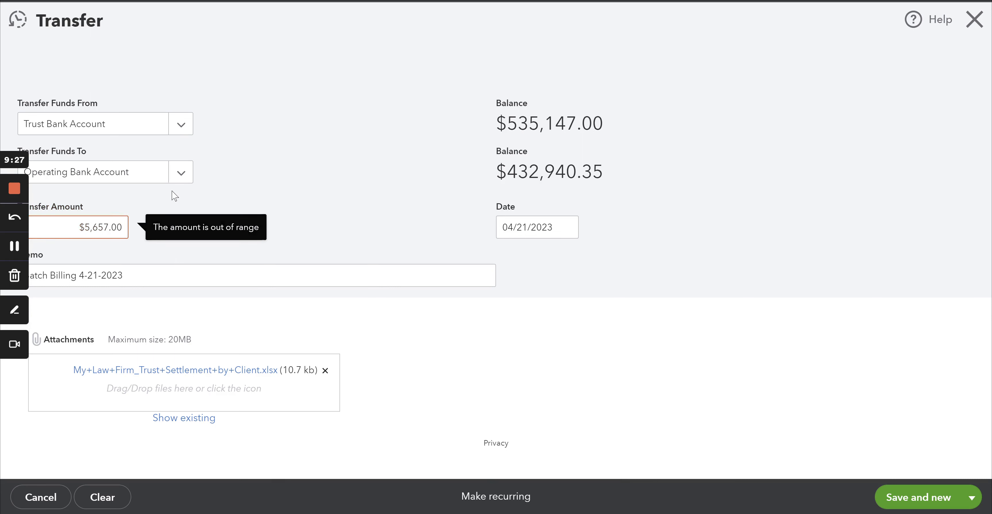
{"action": "key", "text": "End"}
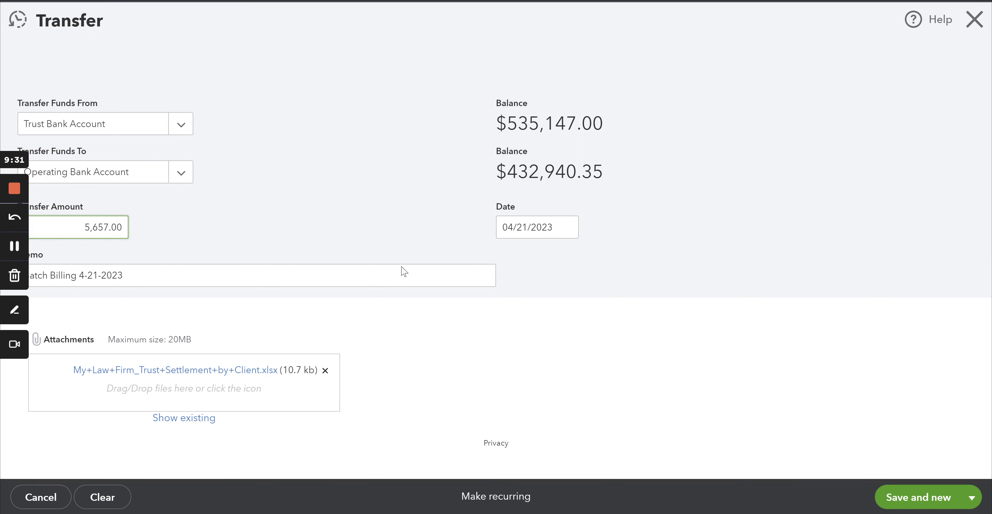
{"action": "left_click", "coordinate": [964, 496]}
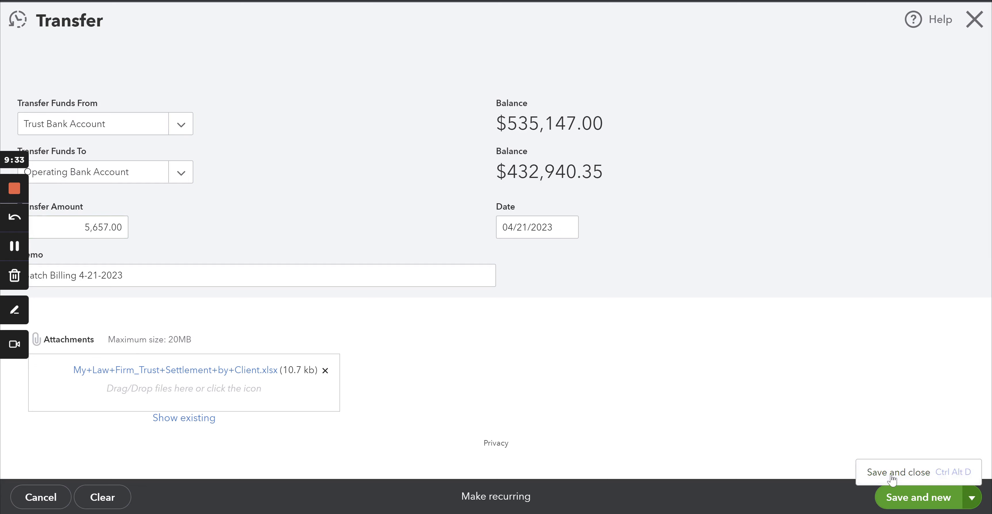
{"action": "left_click", "coordinate": [916, 472]}
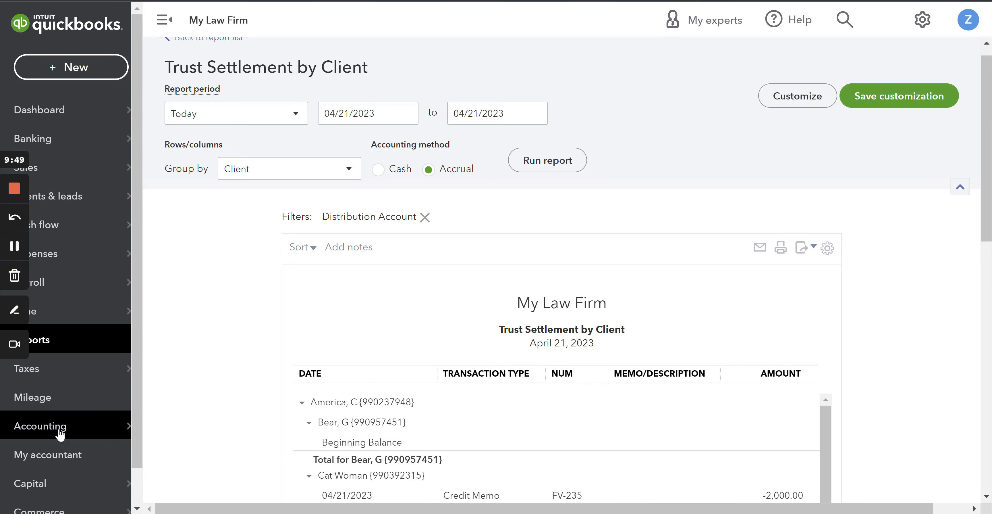
Step: Open the chart of accounts, filter it by "Trust", and compare the Trust Bank Account and Trust Settlement balances
{"action": "mouse_move", "coordinate": [60, 433]}
{"action": "left_click", "coordinate": [213, 425]}
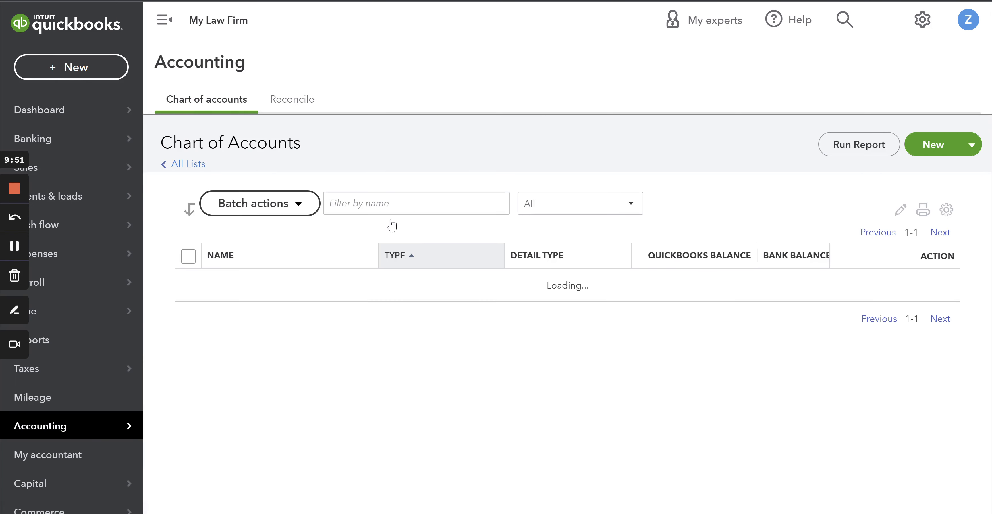
{"action": "type", "text": "Trust"}
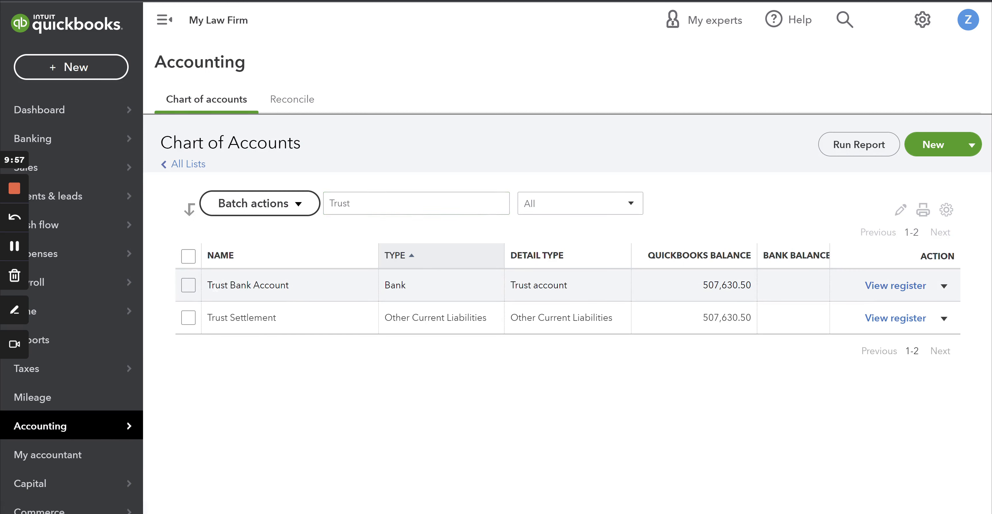
{"action": "left_click_drag", "start_coordinate": [222, 285], "coordinate": [254, 285]}
{"action": "left_click_drag", "start_coordinate": [221, 317], "coordinate": [268, 317]}
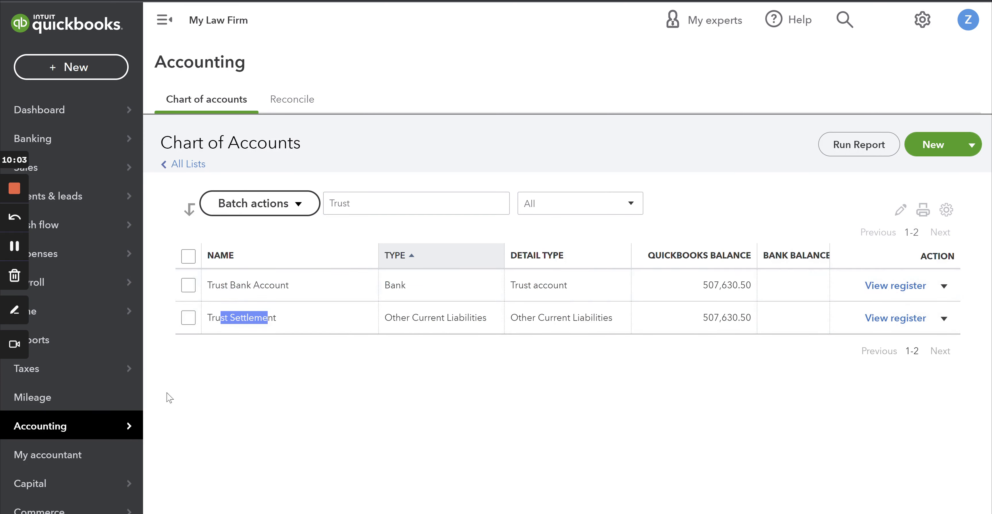
Step: Open the Balance Sheet from the standard reports
{"action": "left_click", "coordinate": [76, 351]}
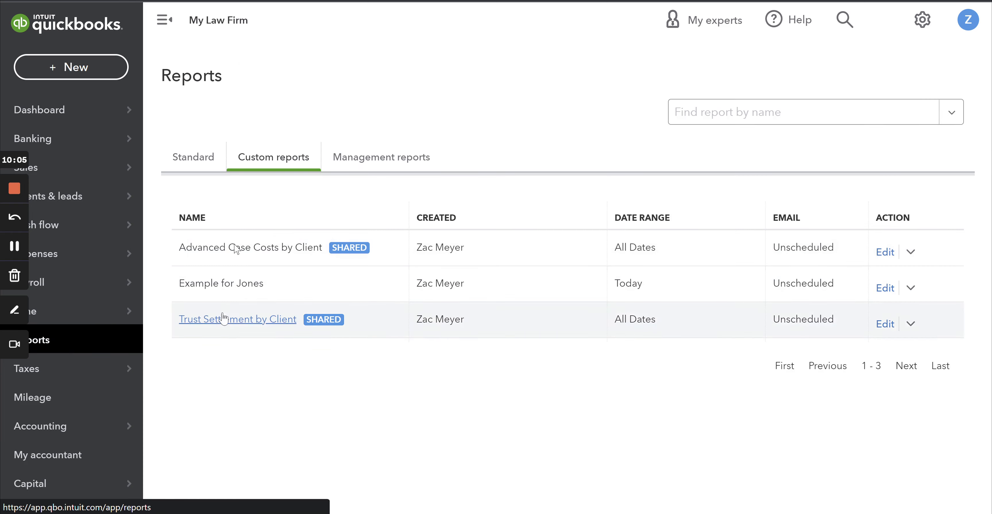
{"action": "left_click", "coordinate": [197, 159]}
{"action": "left_click", "coordinate": [243, 292]}
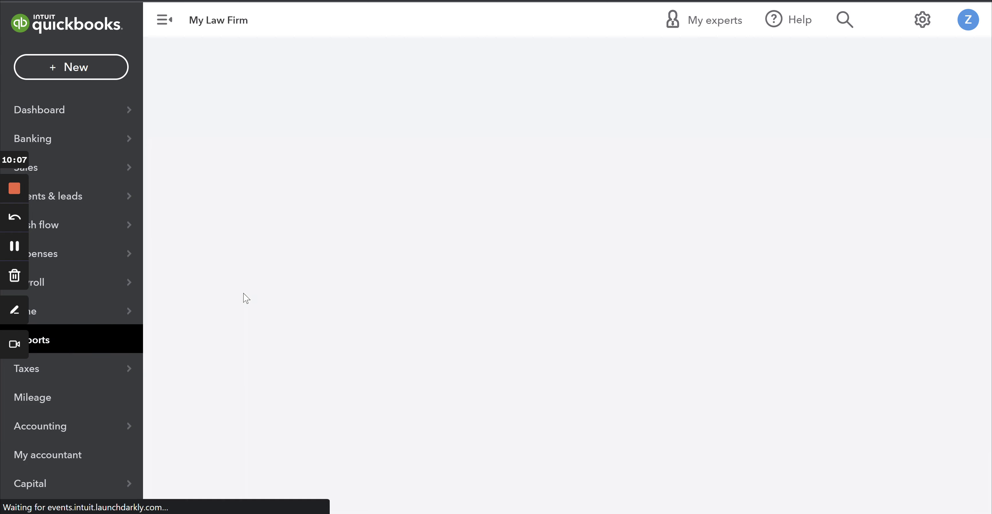
{"action": "scroll", "coordinate": [245, 296], "scroll_direction": "down", "scroll_amount": 10}
{"action": "scroll", "coordinate": [246, 299], "scroll_direction": "up", "scroll_amount": 3}
{"action": "scroll", "coordinate": [246, 298], "scroll_direction": "up", "scroll_amount": 5}
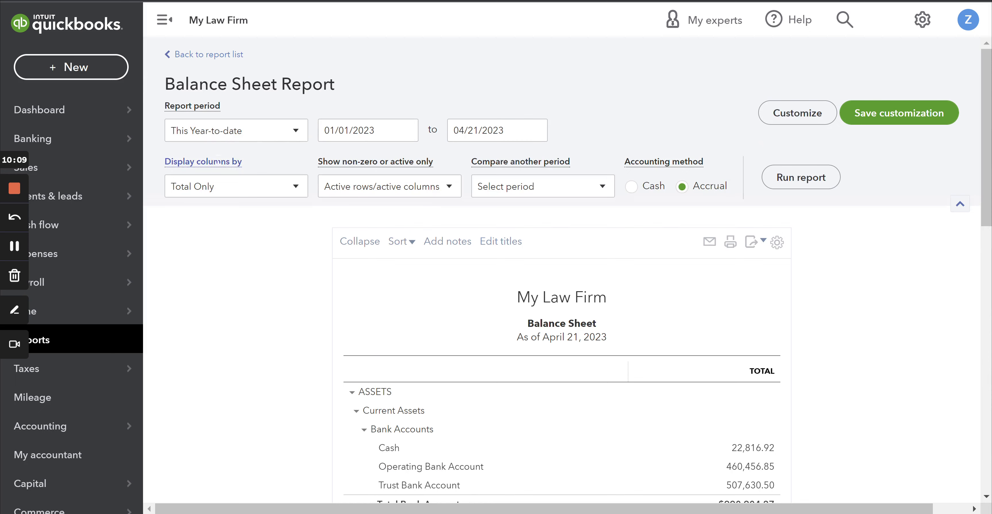
Step: Compare the Trust Bank Account asset balance with the Trust Settlement liability on the balance sheet
{"action": "scroll", "coordinate": [329, 316], "scroll_direction": "down", "scroll_amount": 3}
{"action": "scroll", "coordinate": [328, 315], "scroll_direction": "down", "scroll_amount": 3}
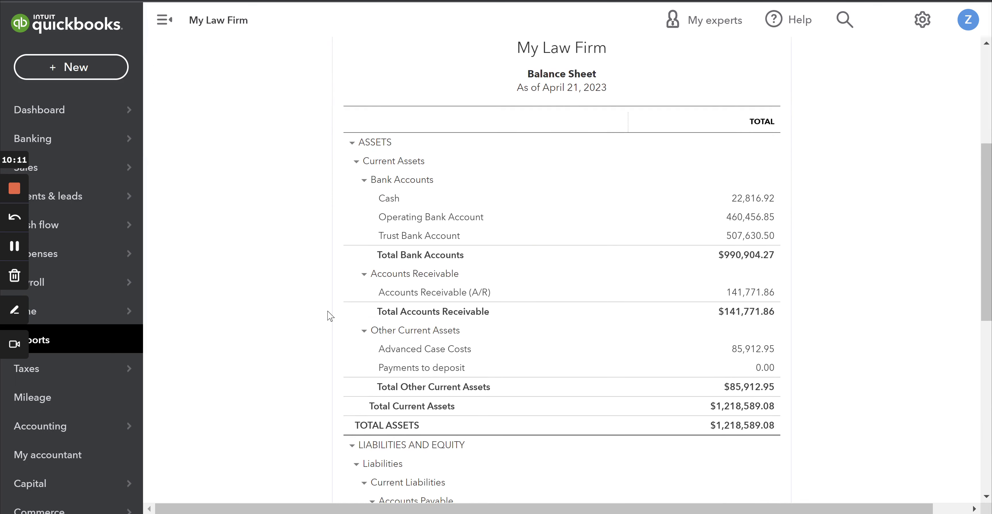
{"action": "left_click_drag", "start_coordinate": [724, 236], "coordinate": [788, 232]}
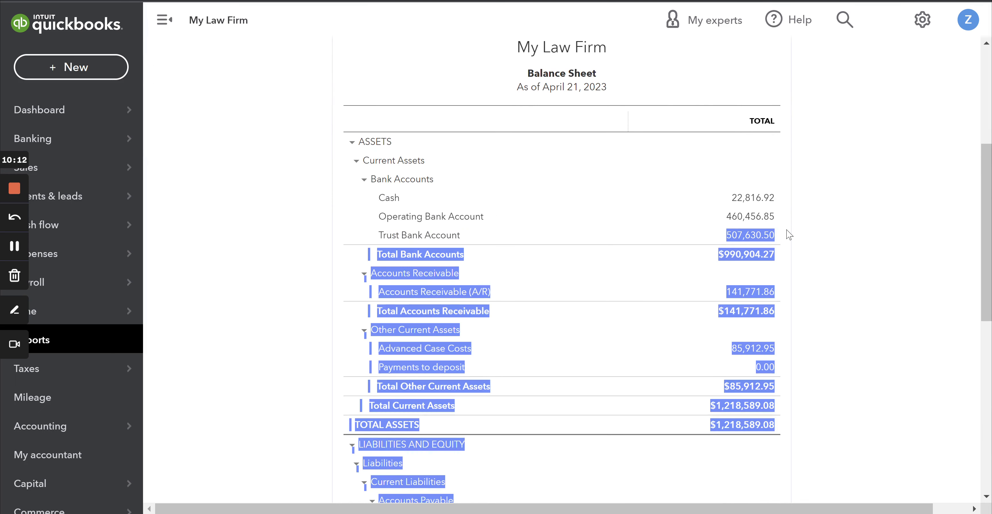
{"action": "left_click", "coordinate": [795, 254]}
{"action": "left_click_drag", "start_coordinate": [725, 235], "coordinate": [766, 236]}
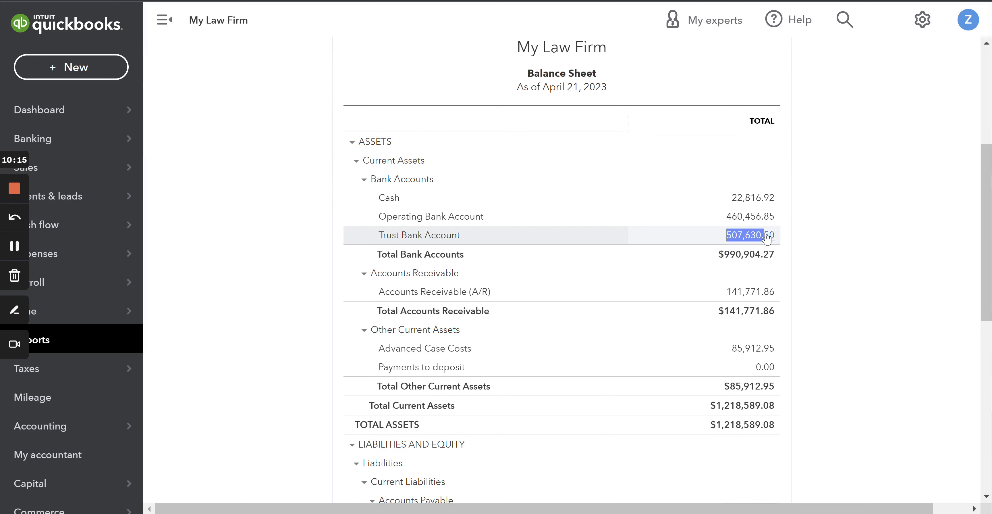
{"action": "scroll", "coordinate": [842, 296], "scroll_direction": "down", "scroll_amount": 1}
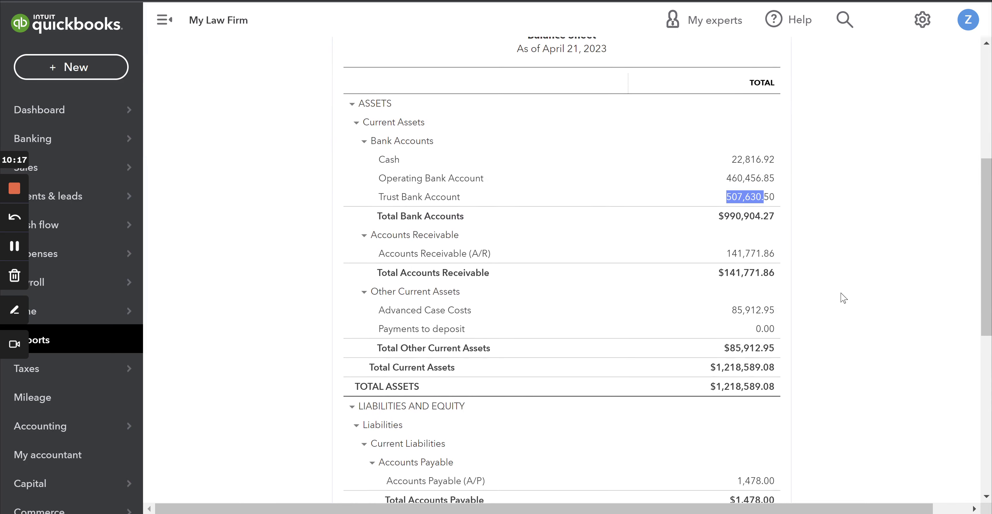
{"action": "scroll", "coordinate": [842, 295], "scroll_direction": "down", "scroll_amount": 5}
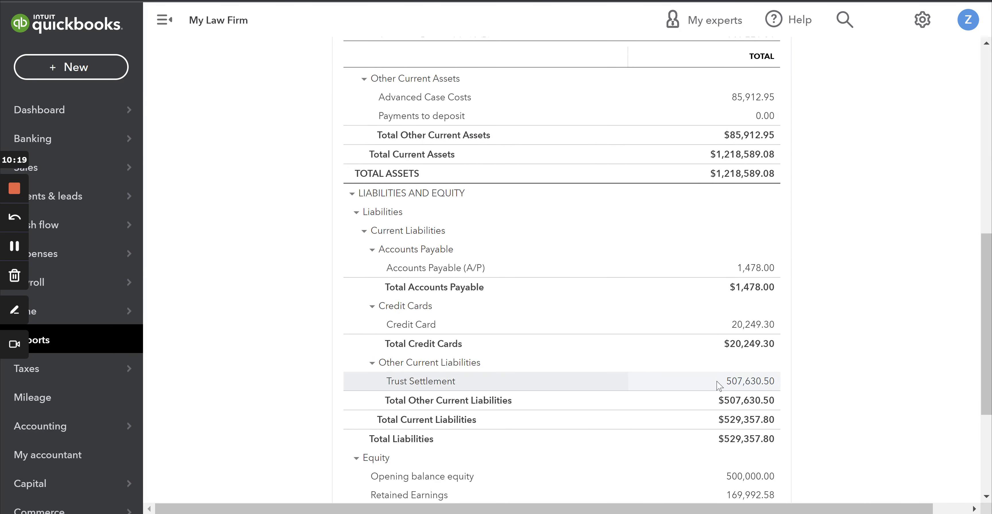
{"action": "left_click_drag", "start_coordinate": [716, 381], "coordinate": [775, 374]}
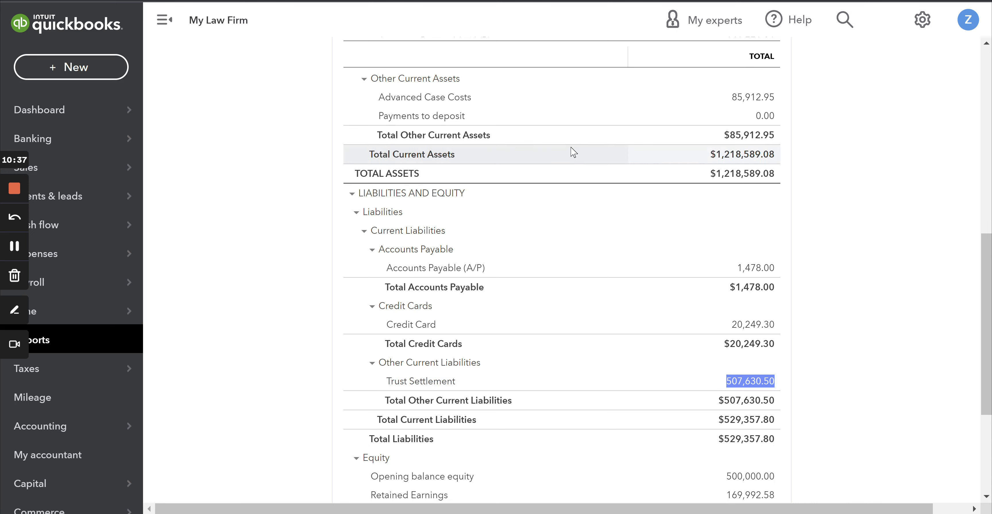
{"action": "scroll", "coordinate": [301, 241], "scroll_direction": "up", "scroll_amount": 15}
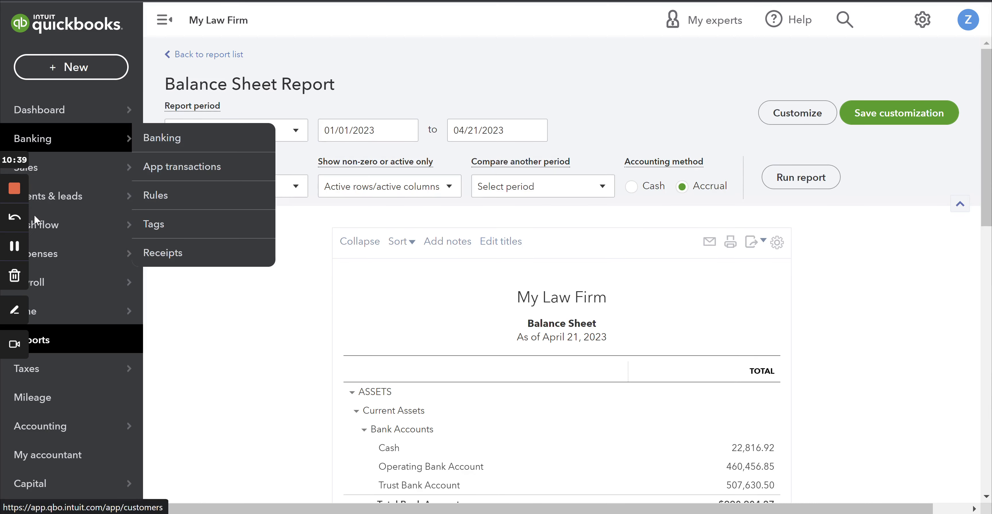